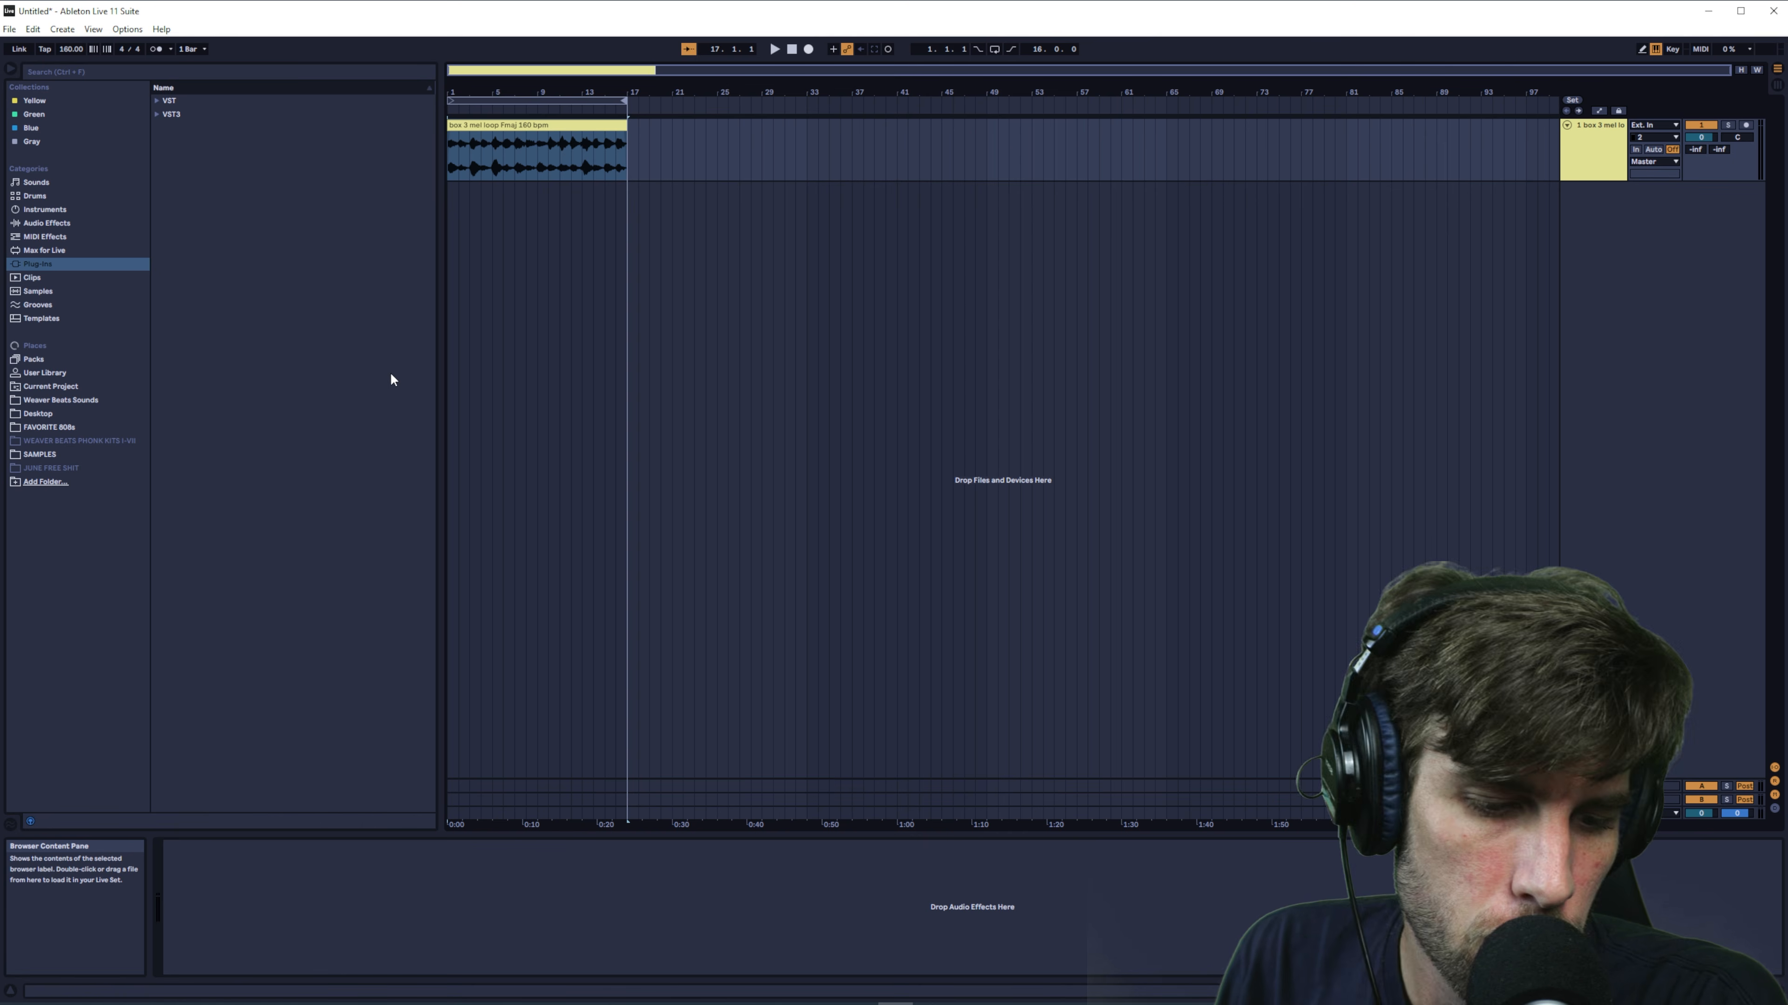
# - Select the loop region over the melody clip and play it back
pyautogui.click(575, 101)
pyautogui.press('space')
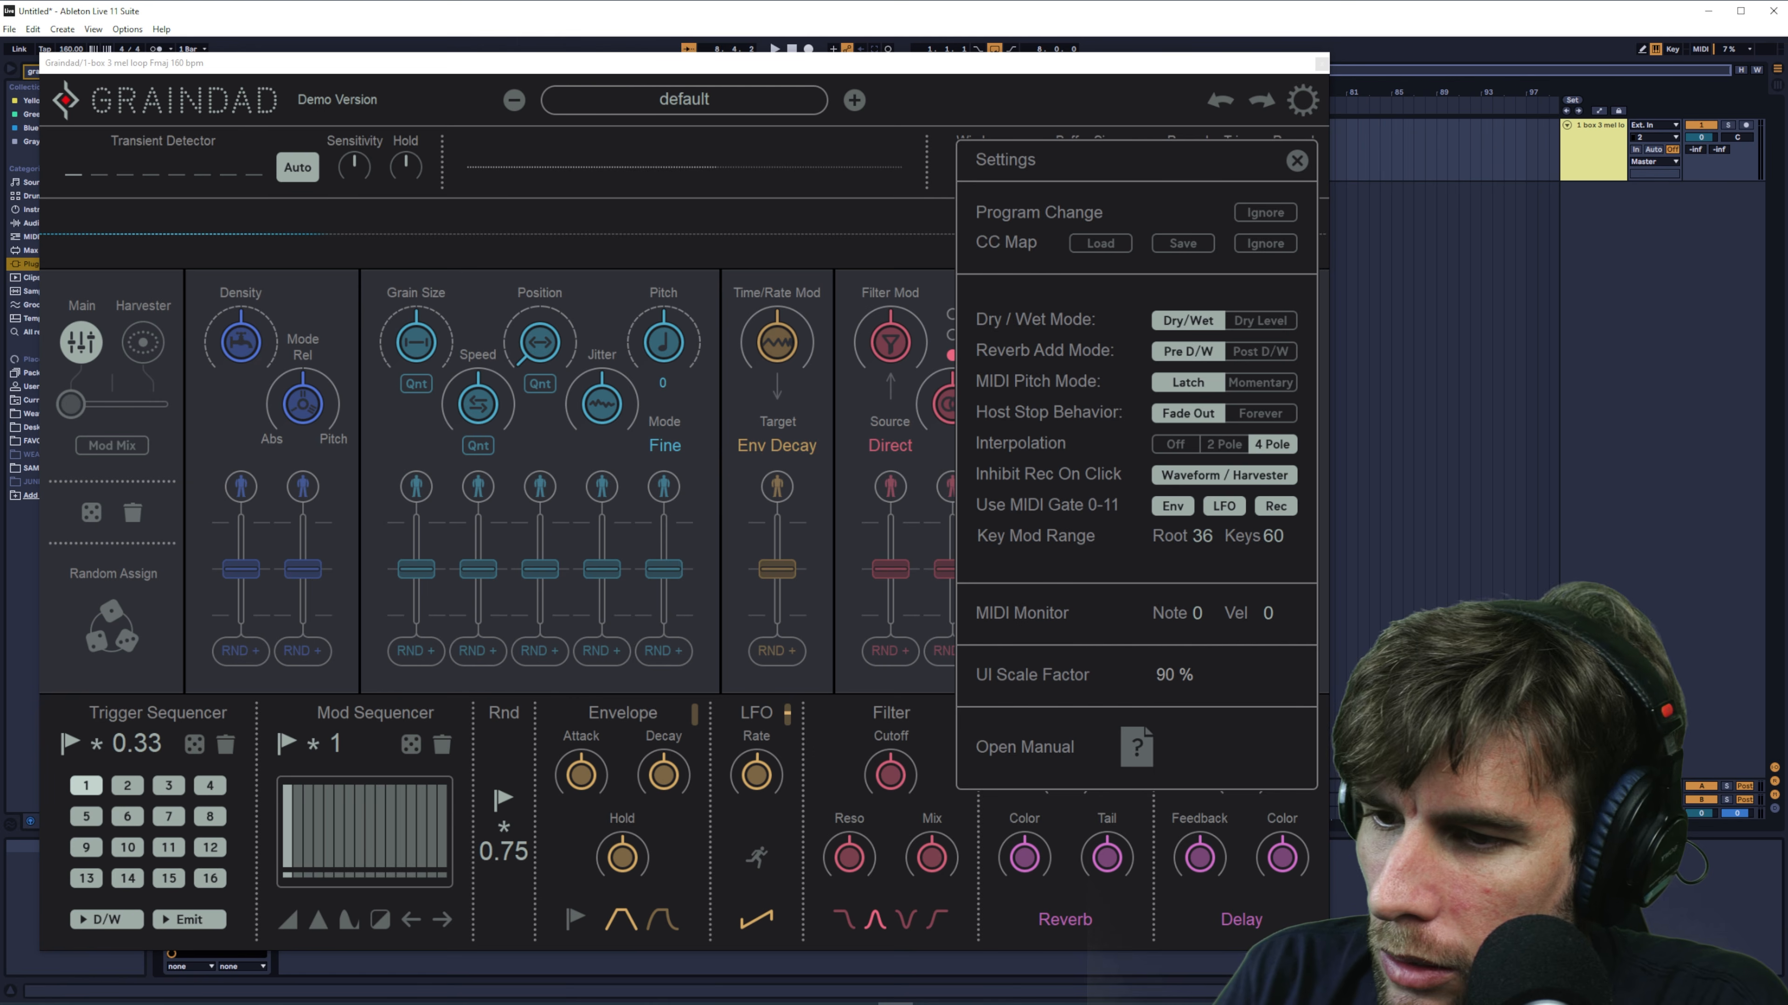
# - Dismiss the Graindad settings and load the Broken Machine (Orbiter) preset
pyautogui.click(1296, 162)
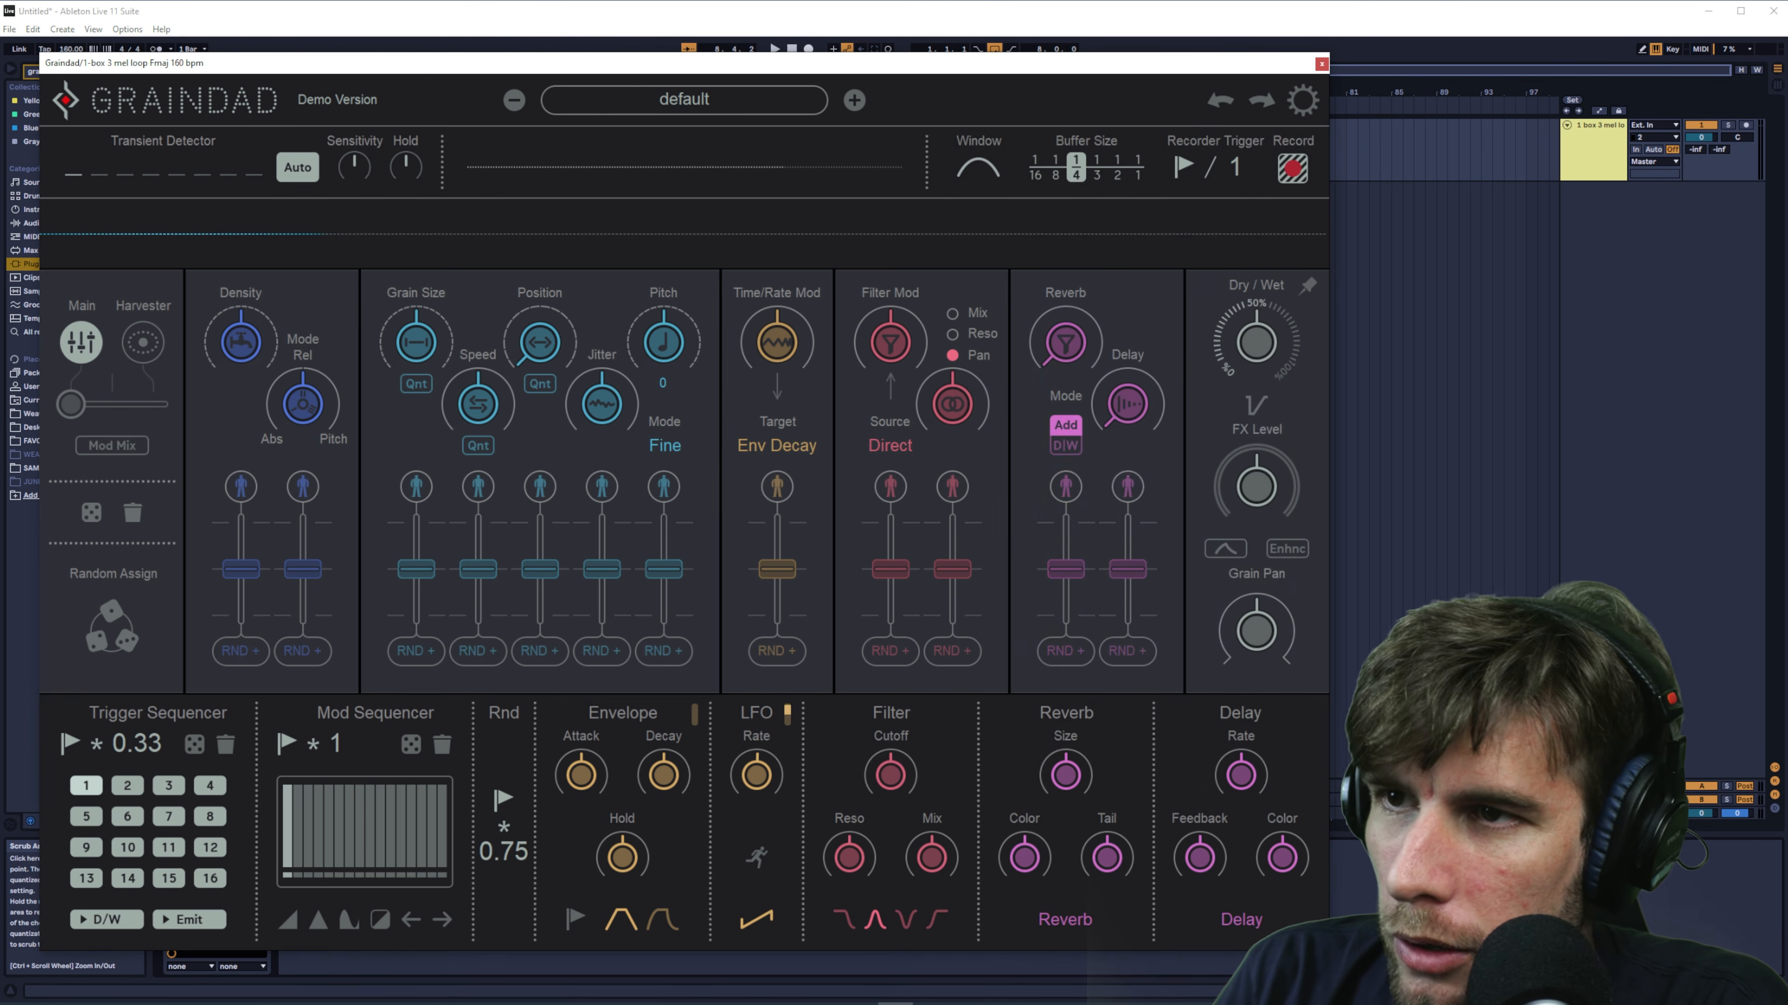
pyautogui.click(855, 100)
pyautogui.click(747, 98)
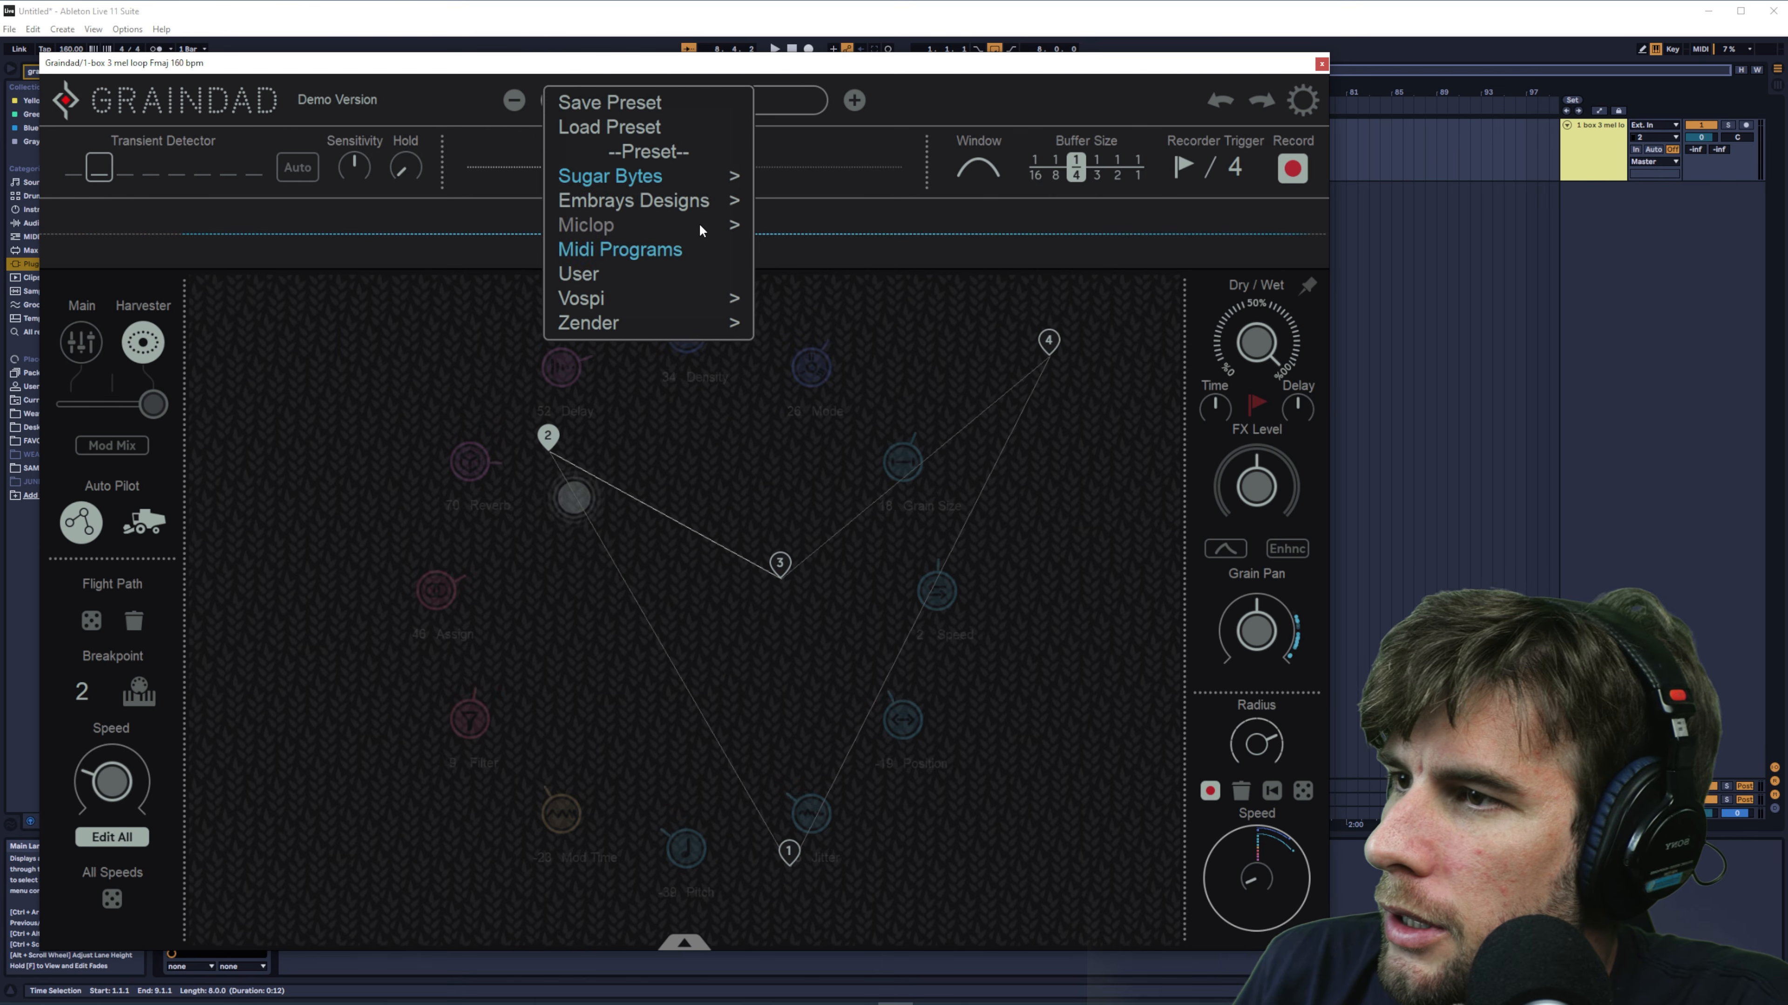
pyautogui.moveTo(717, 227)
pyautogui.click(873, 237)
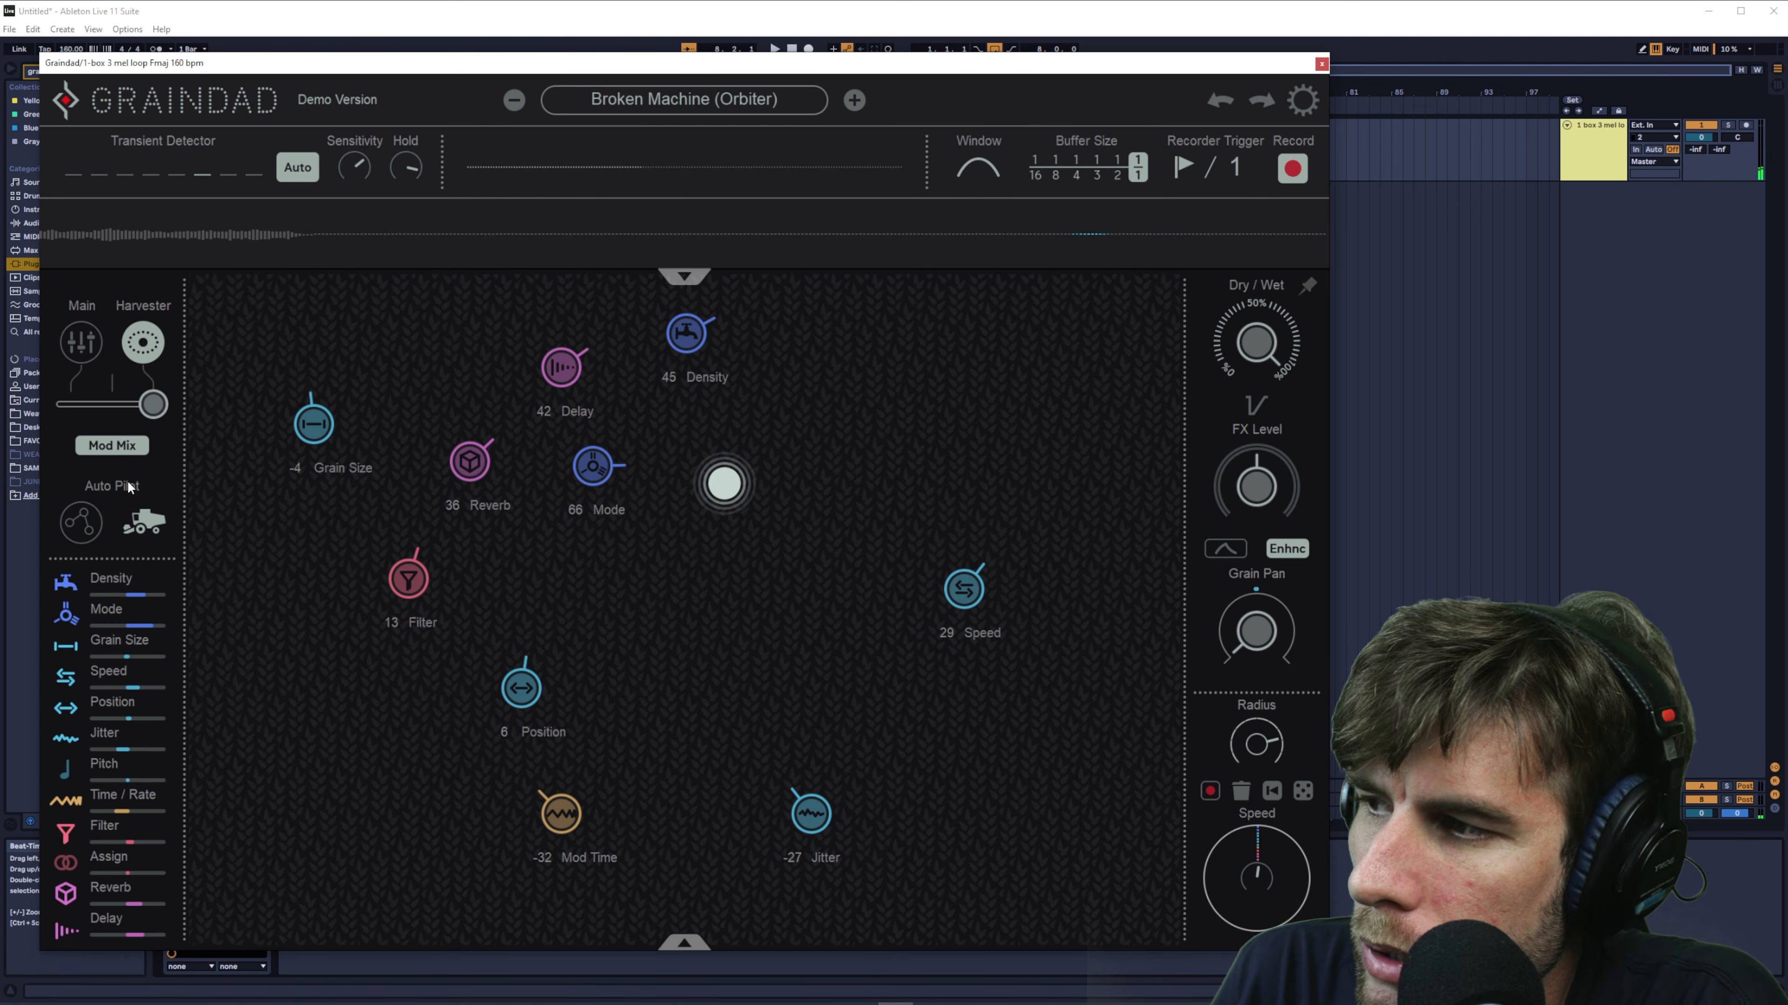
# - Switch the Harvester's Auto Pilot to the flight path mode and raise the Radius
pyautogui.click(97, 527)
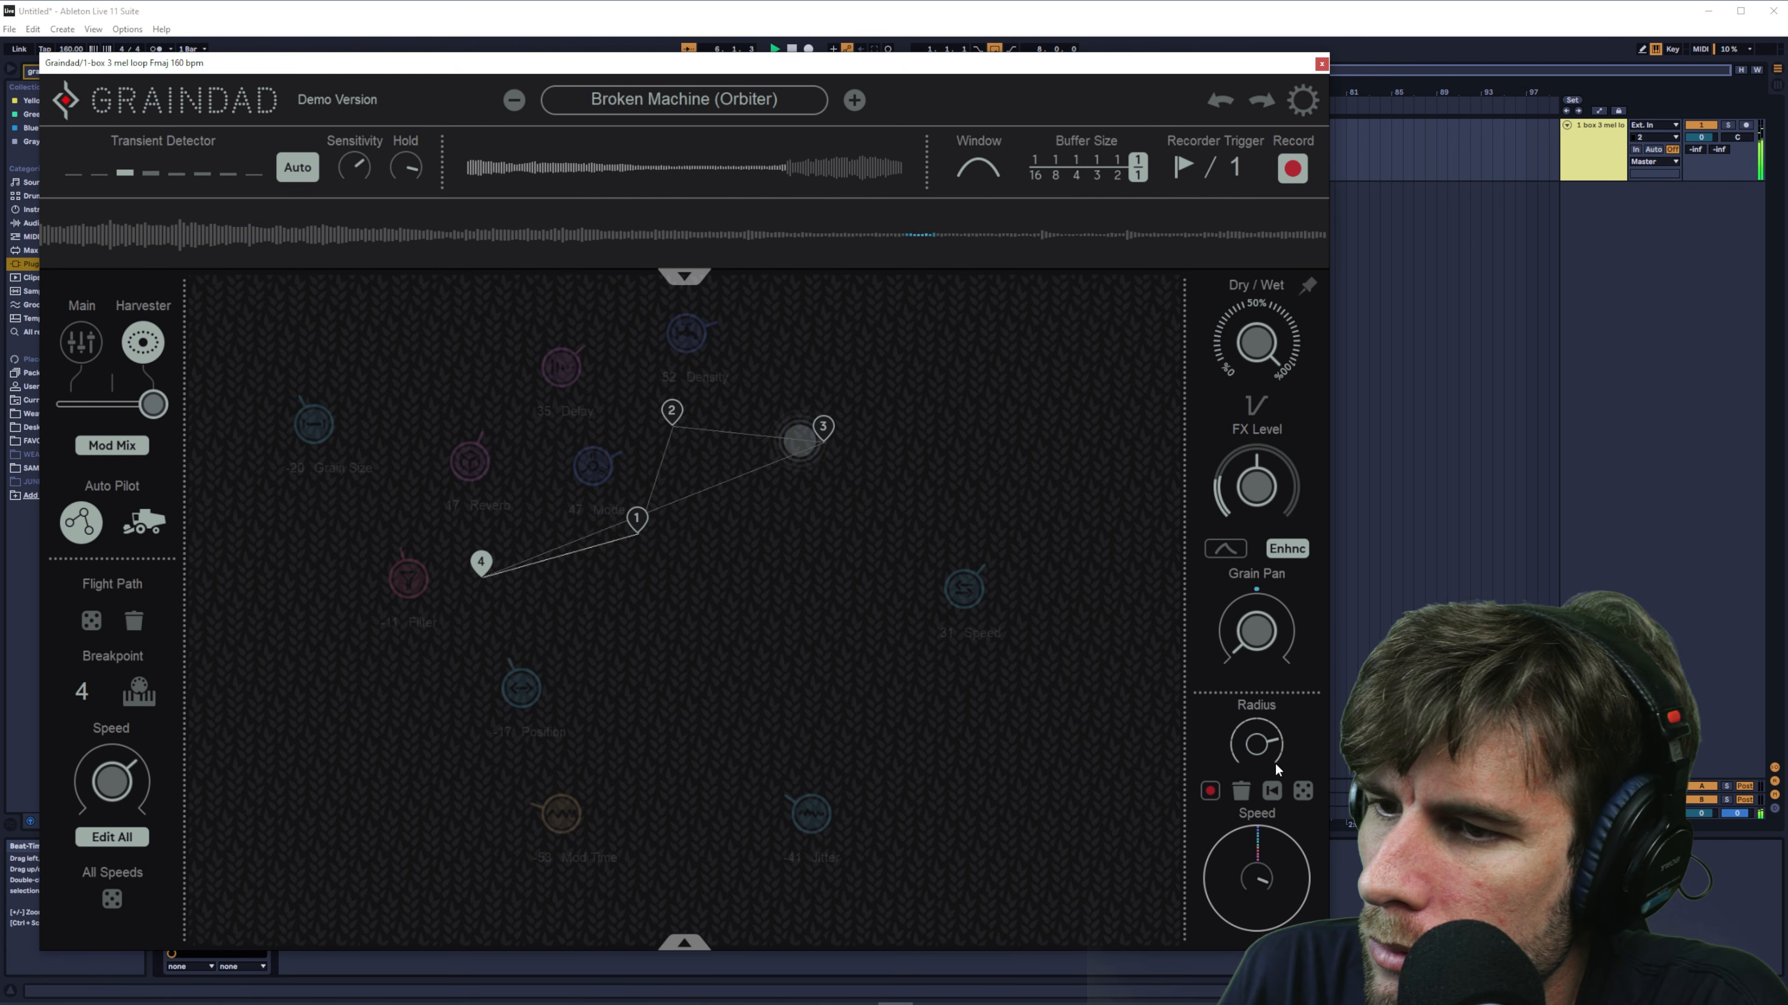
pyautogui.moveTo(1277, 769); pyautogui.dragTo(1275, 721)
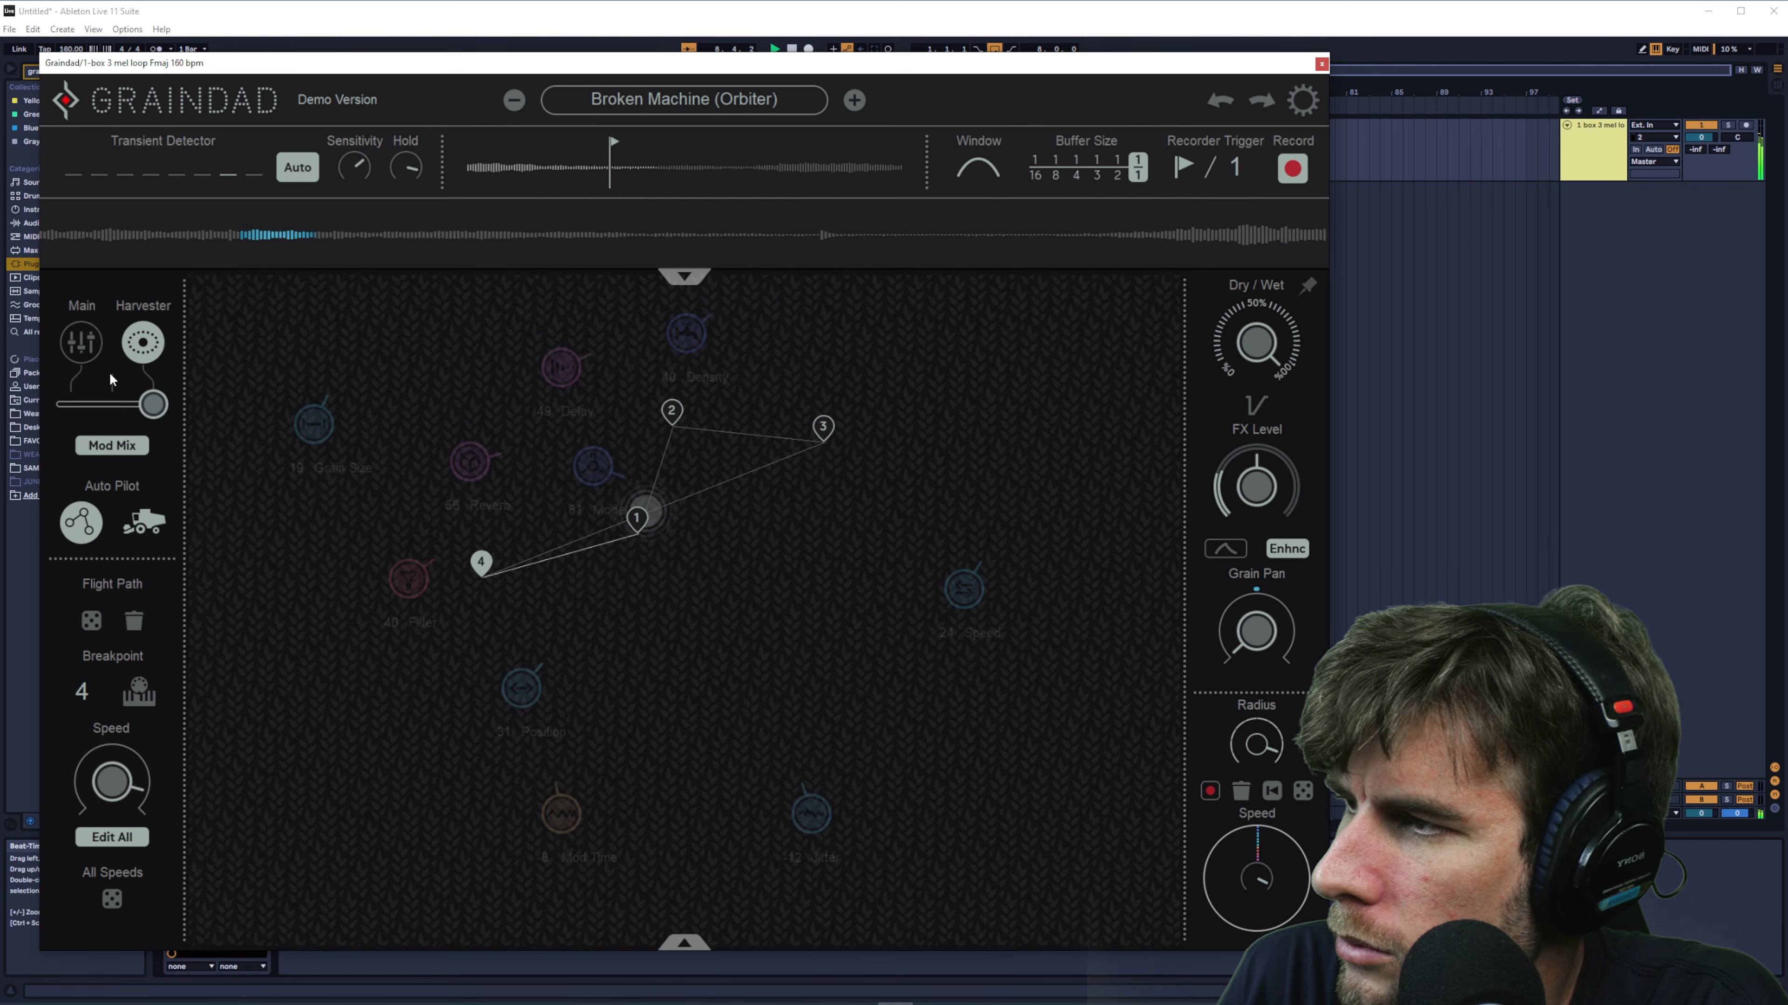
# - Randomize the modulation assignments in Graindad's Main view
pyautogui.click(81, 356)
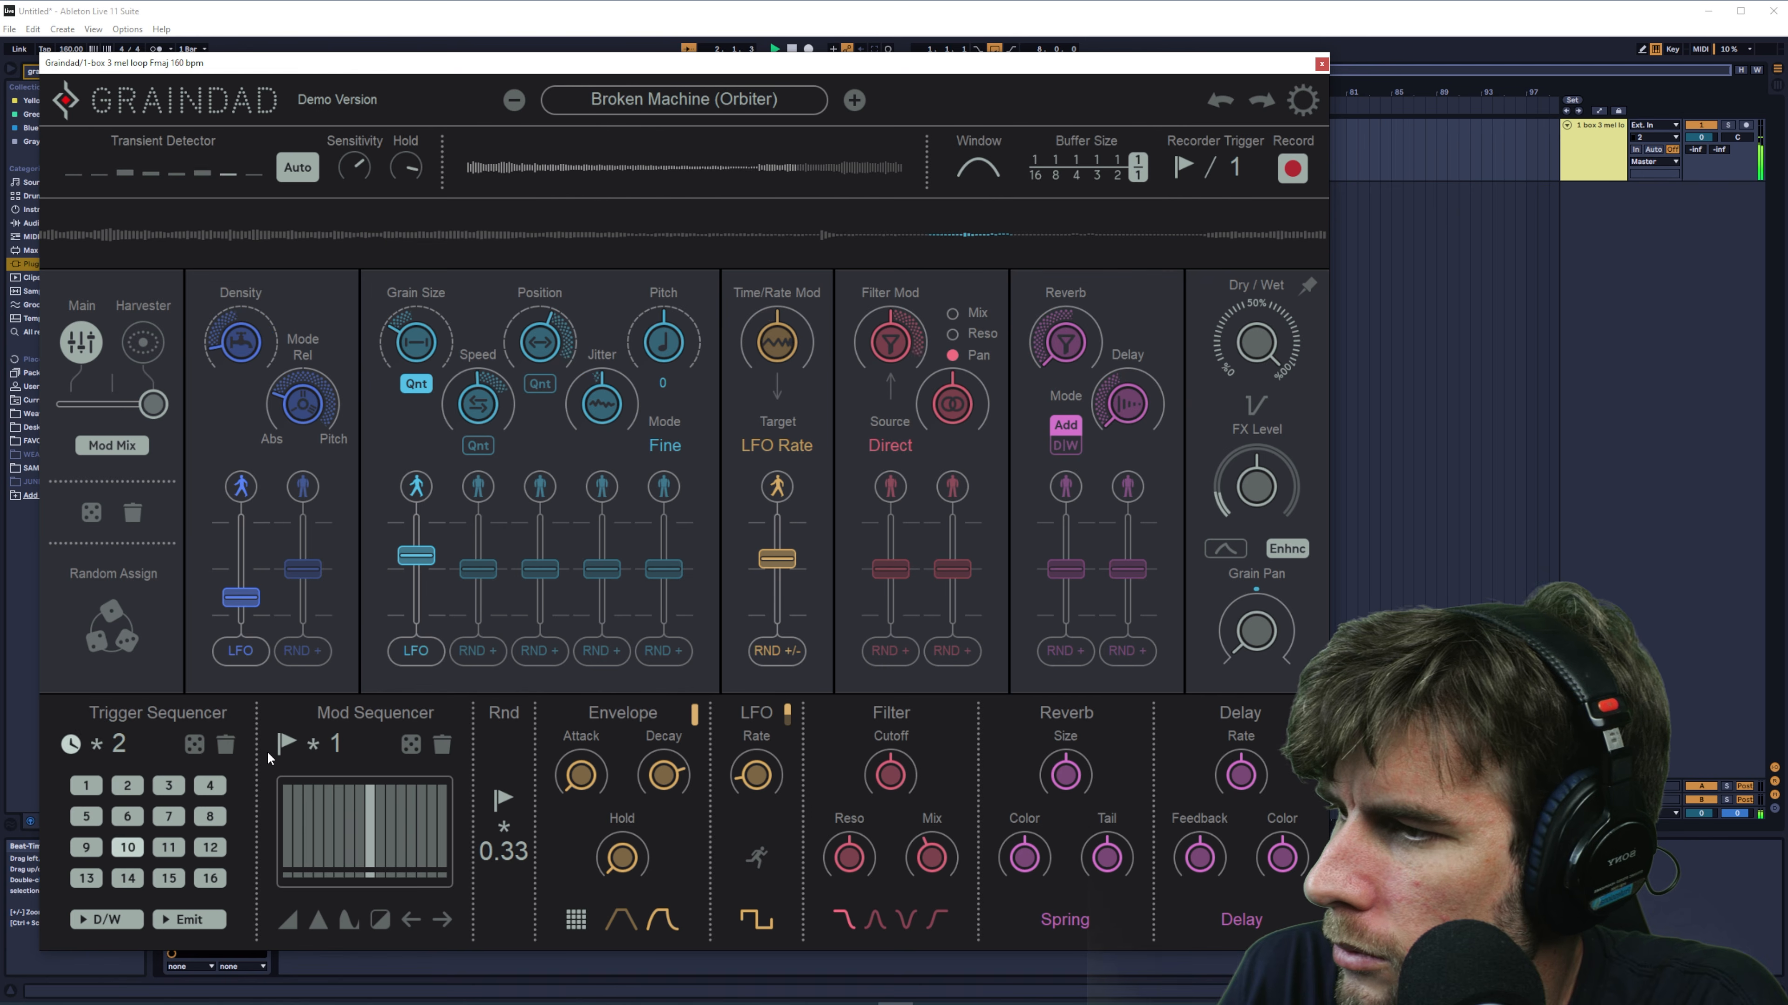
pyautogui.click(128, 564)
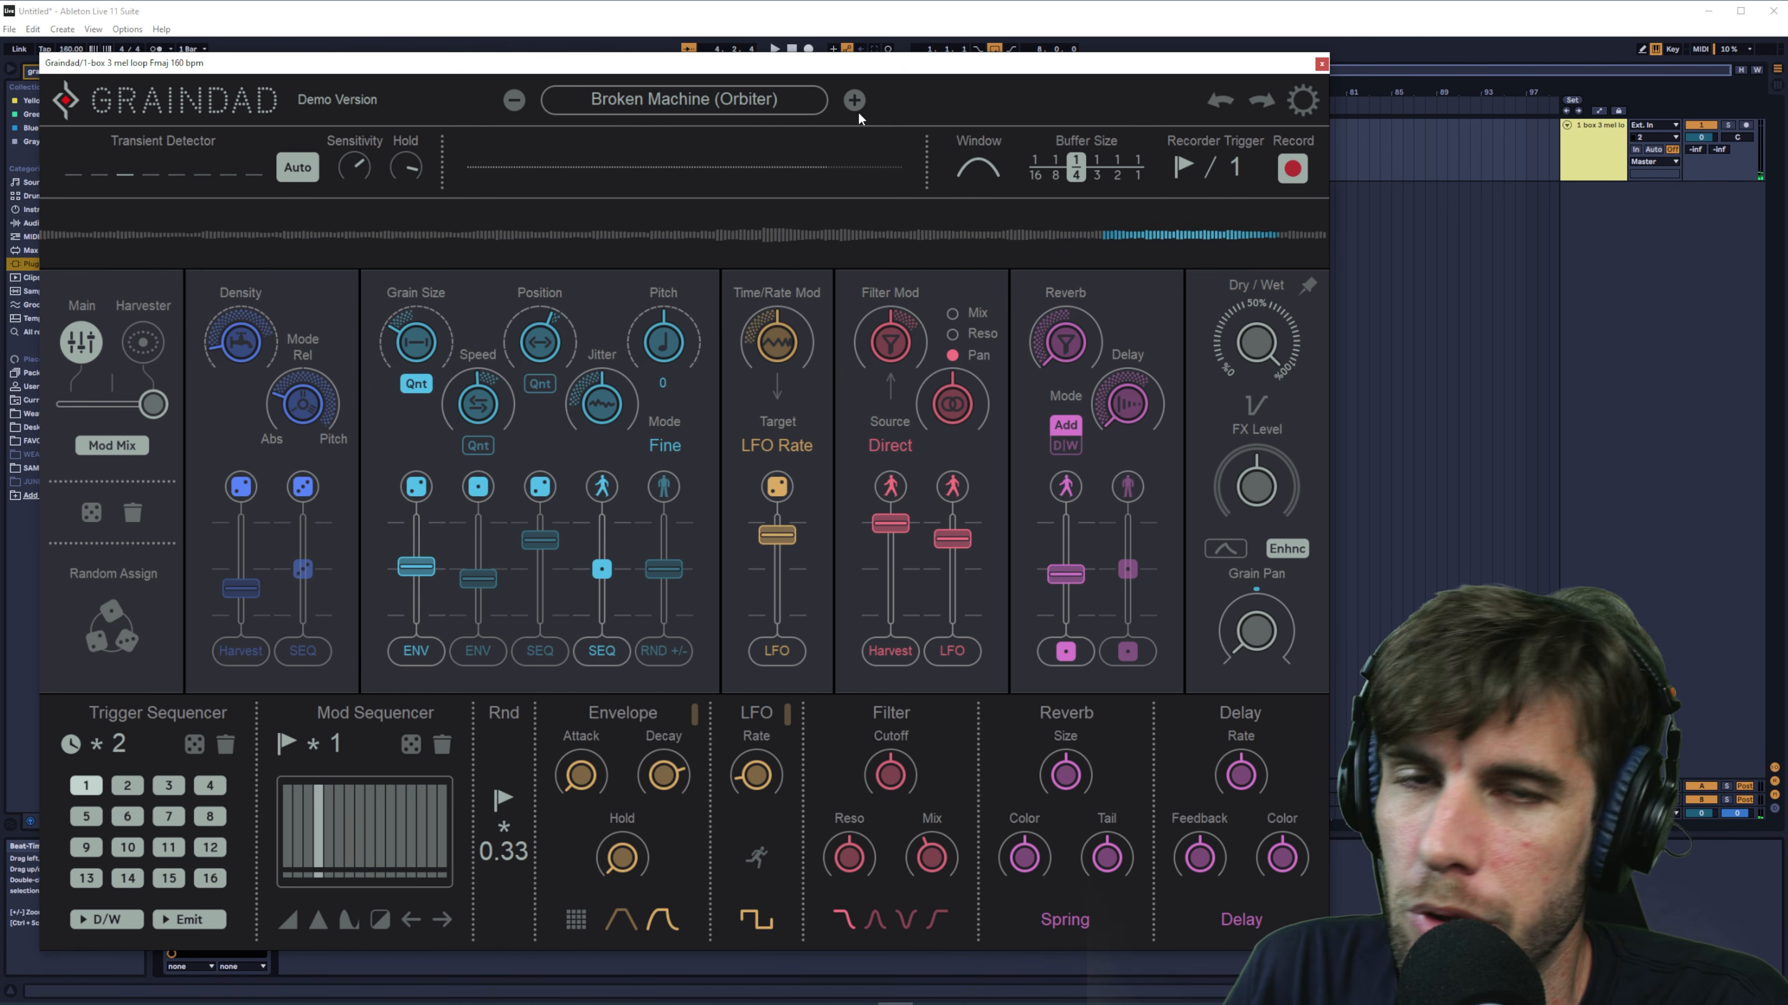
# - Load the Crazy Flanger (Orbiter) preset, randomize its Harvester flight path and return to the Main view
pyautogui.press('space')
pyautogui.click(855, 102)
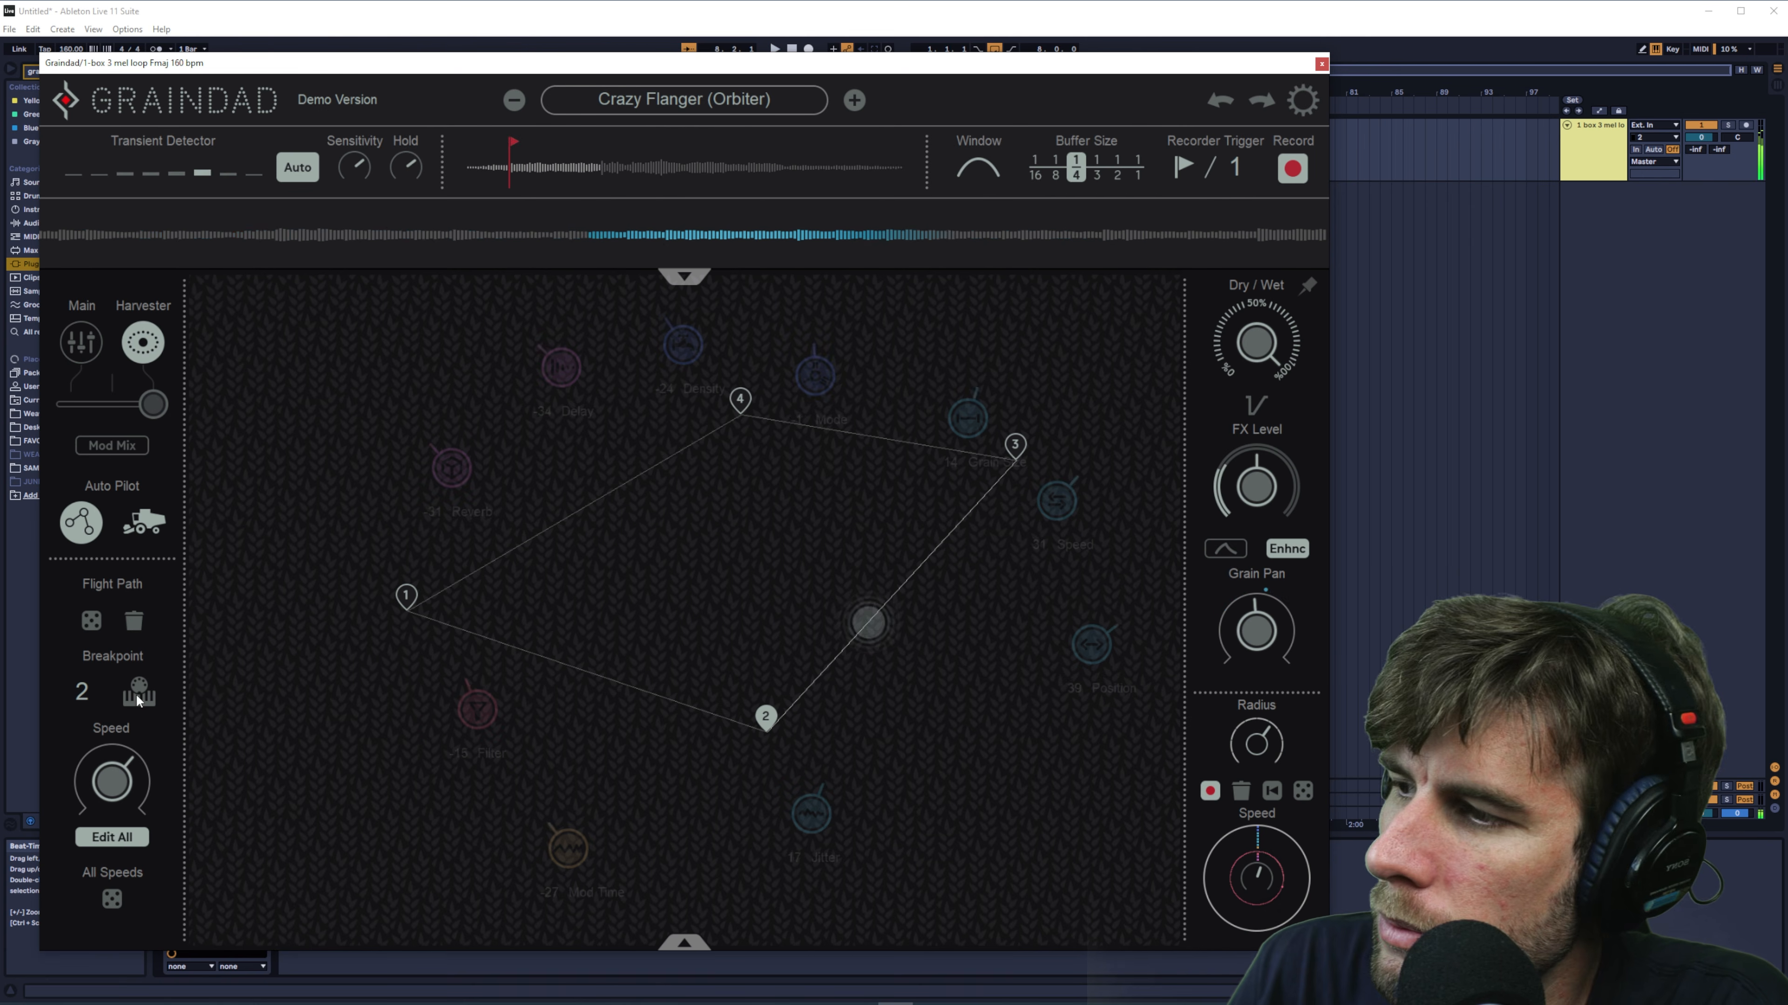
pyautogui.click(95, 620)
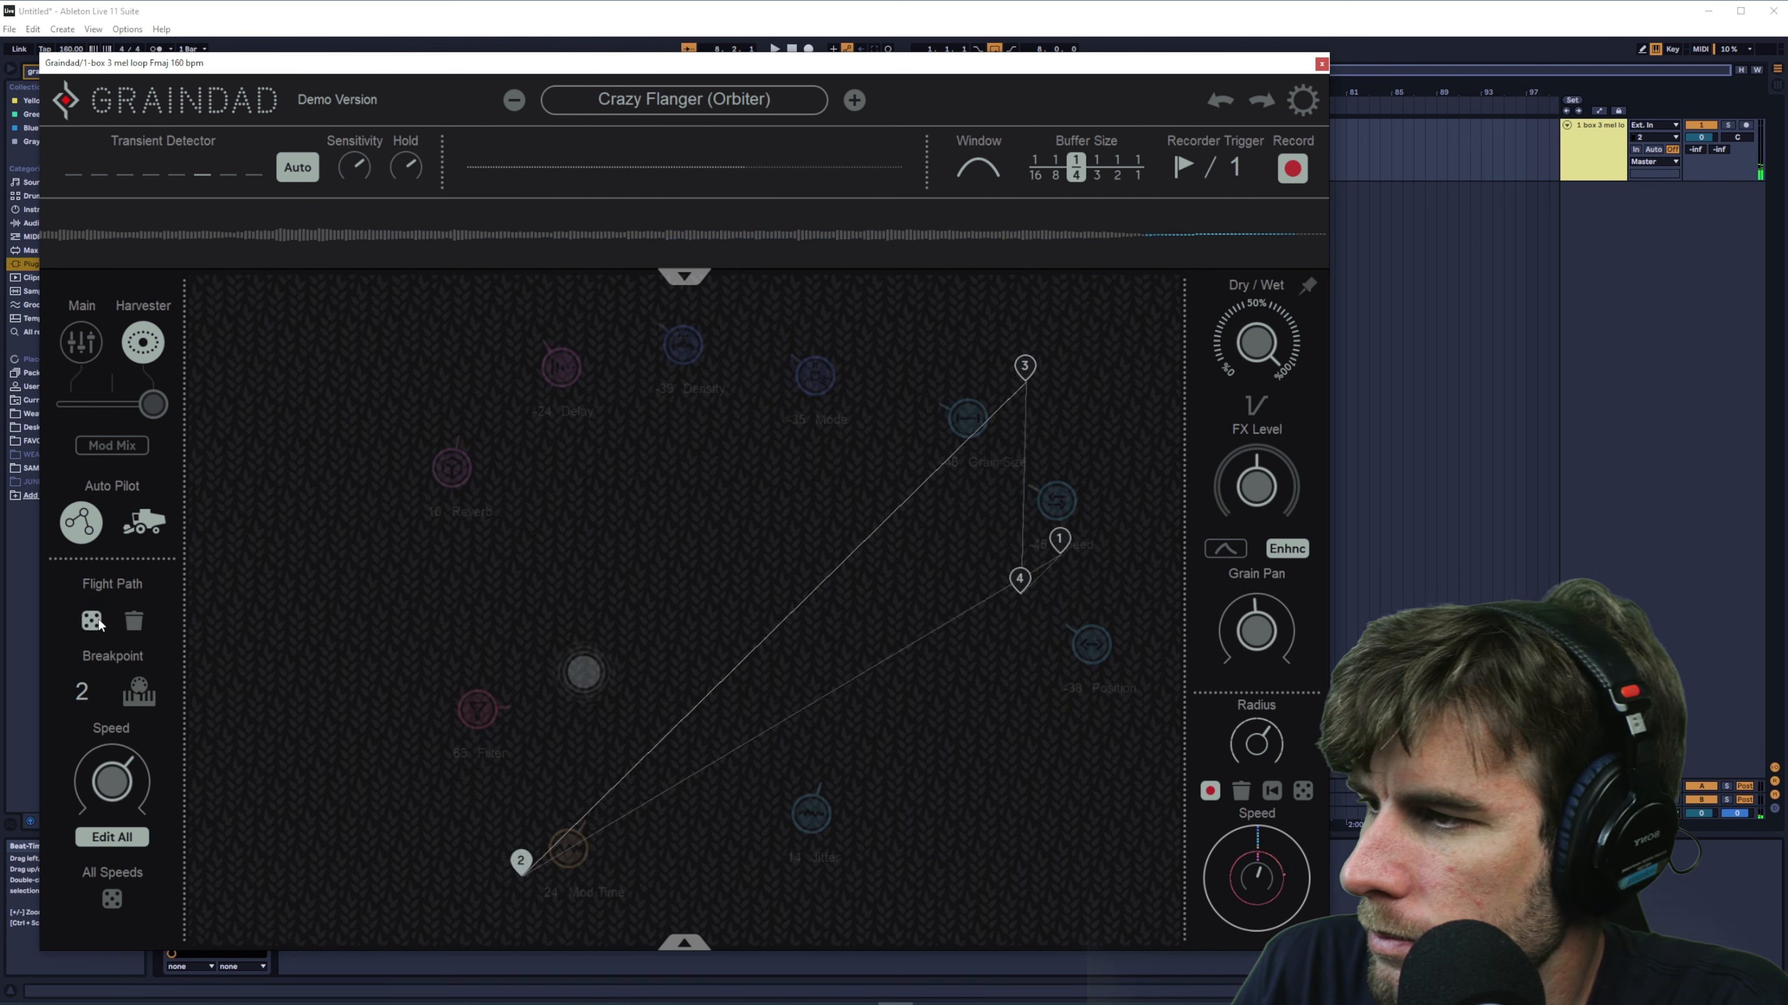
pyautogui.click(81, 342)
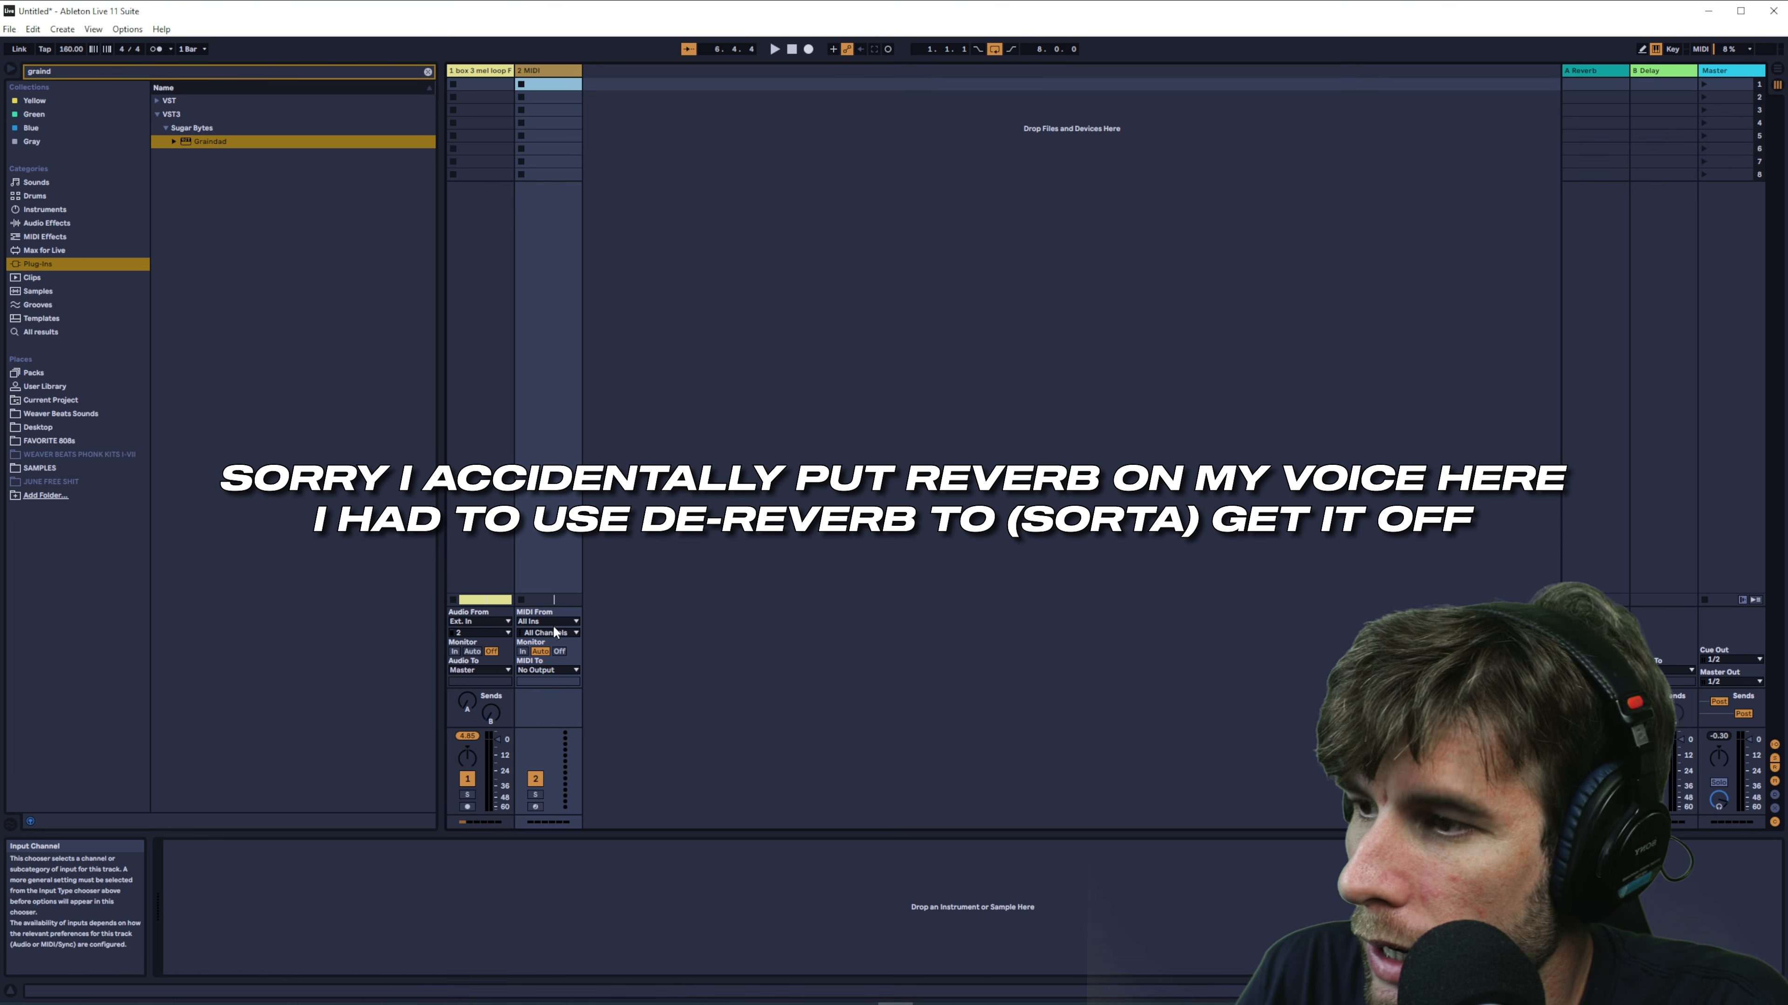
# - Route the MIDI track's output to Graindad on the melody loop track and arm the MIDI track
pyautogui.click(554, 621)
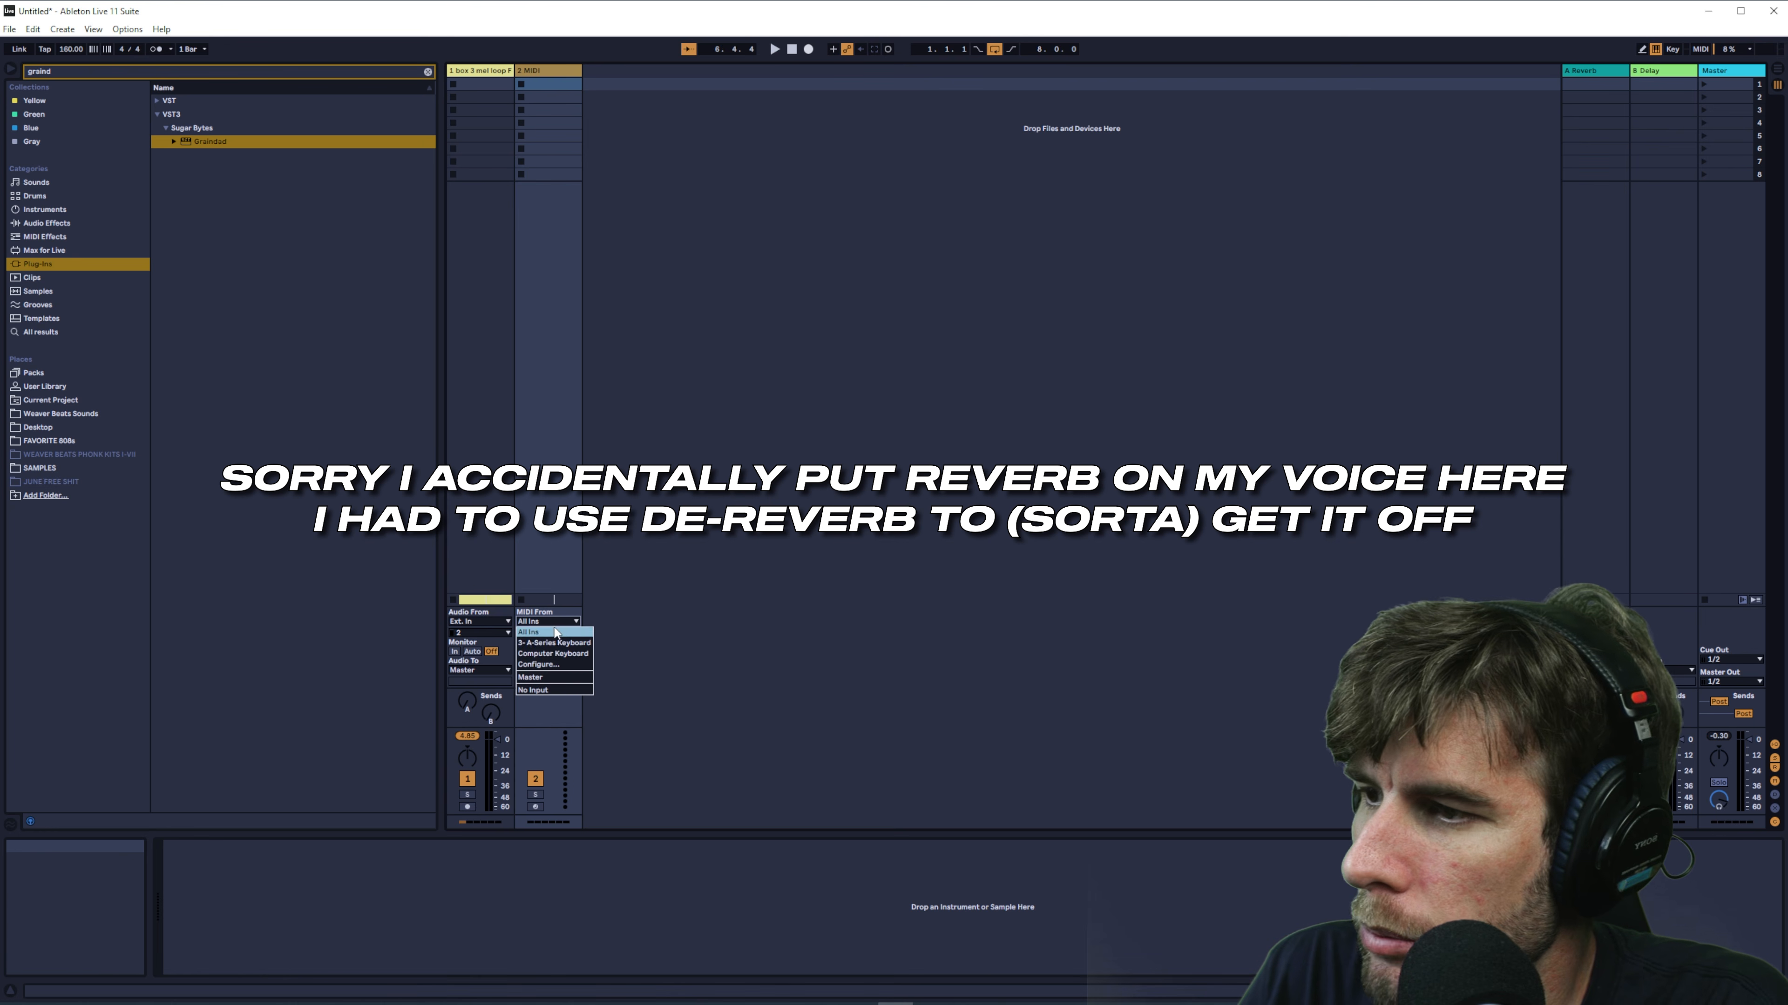
pyautogui.click(580, 547)
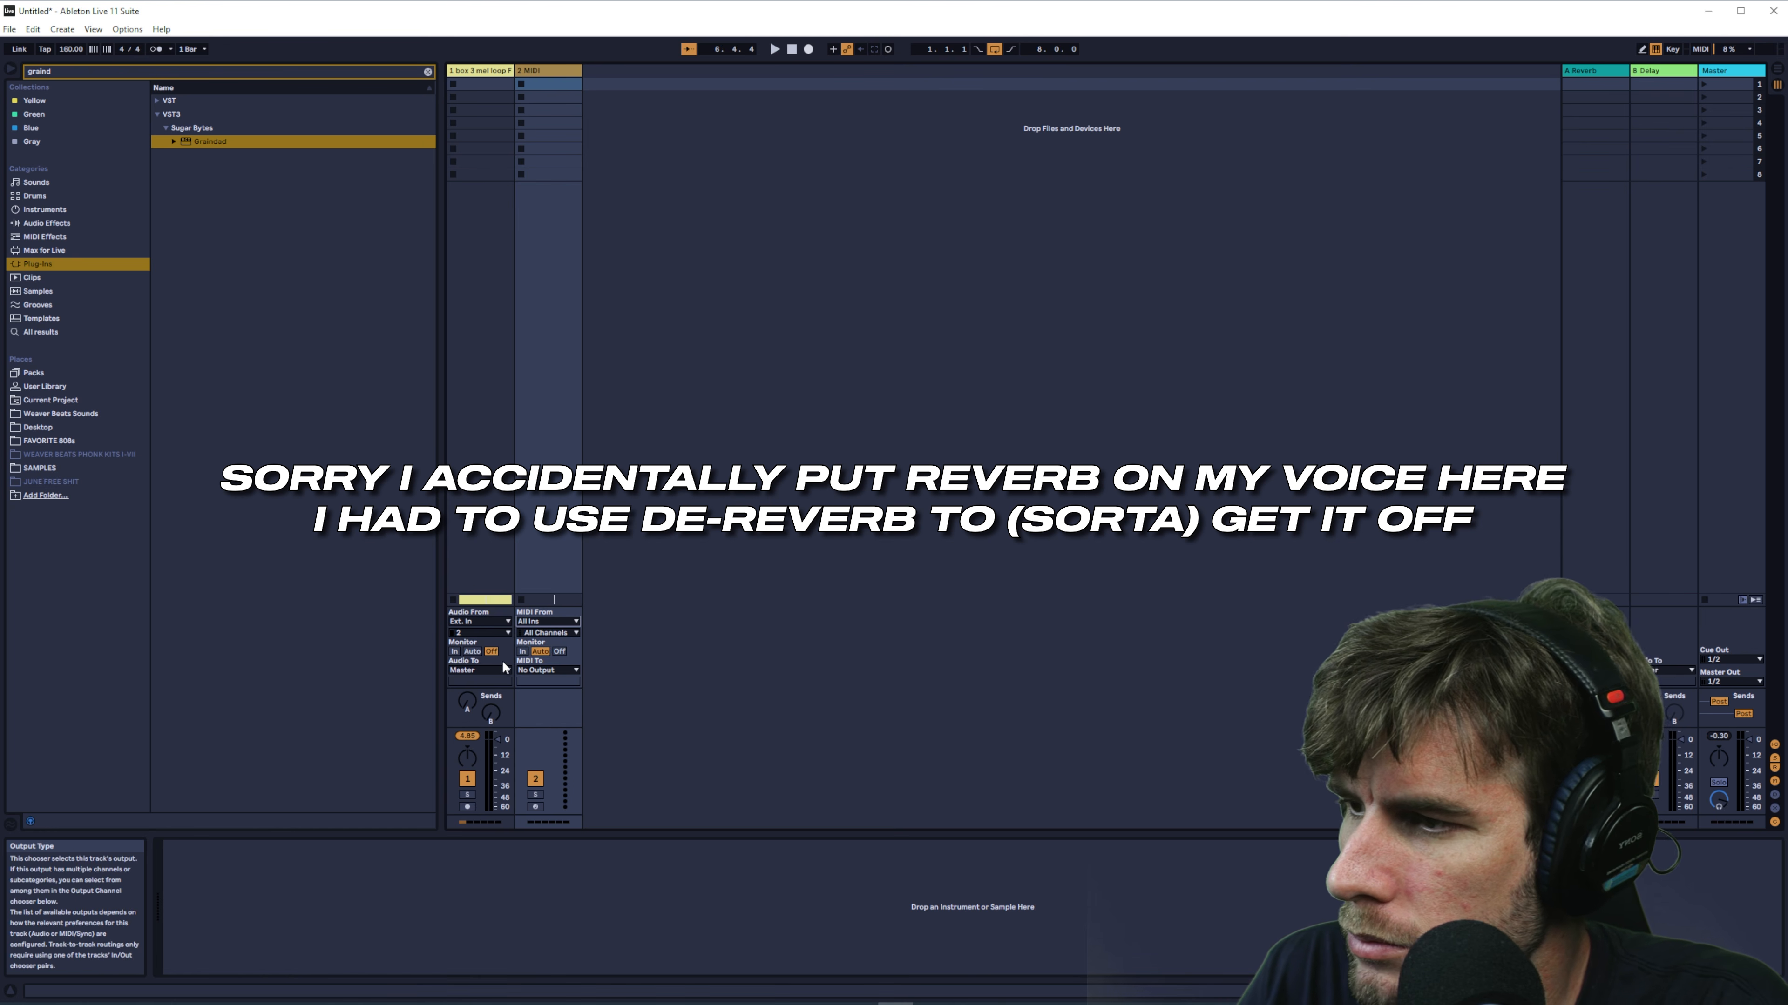
pyautogui.click(548, 671)
pyautogui.click(535, 807)
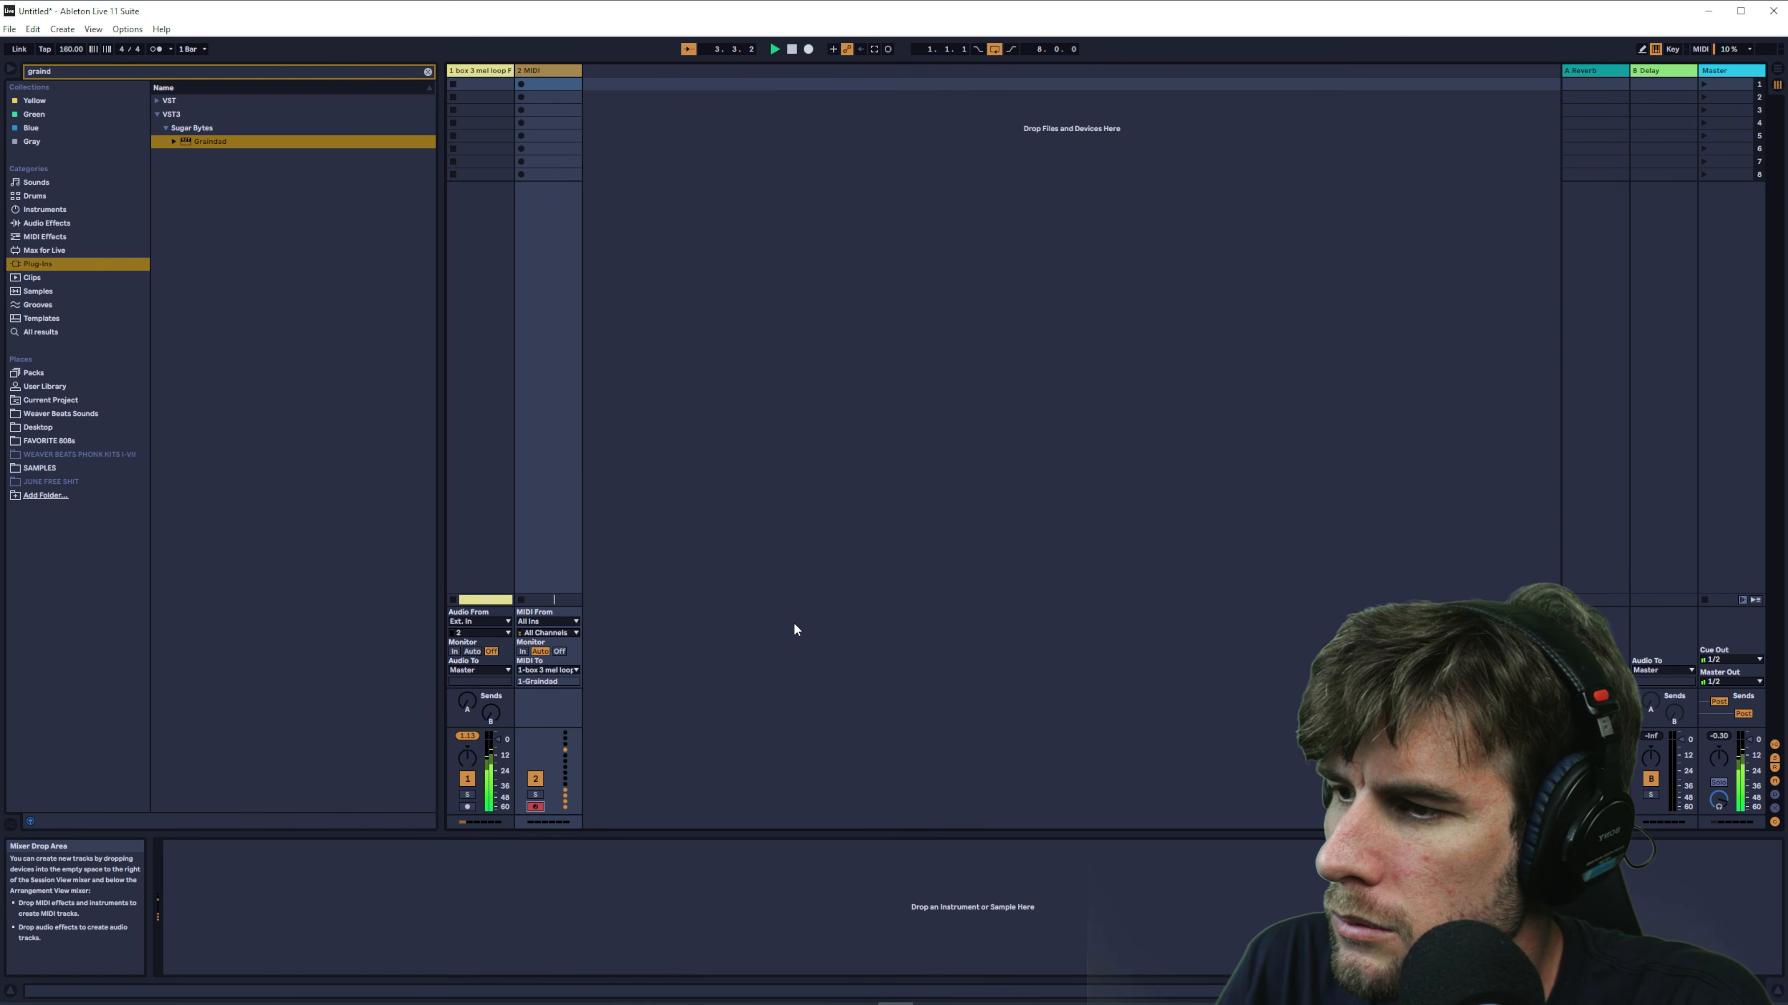
# - Bring up Graindad from the melody loop track and move its plug-in window fully into view
pyautogui.click(473, 71)
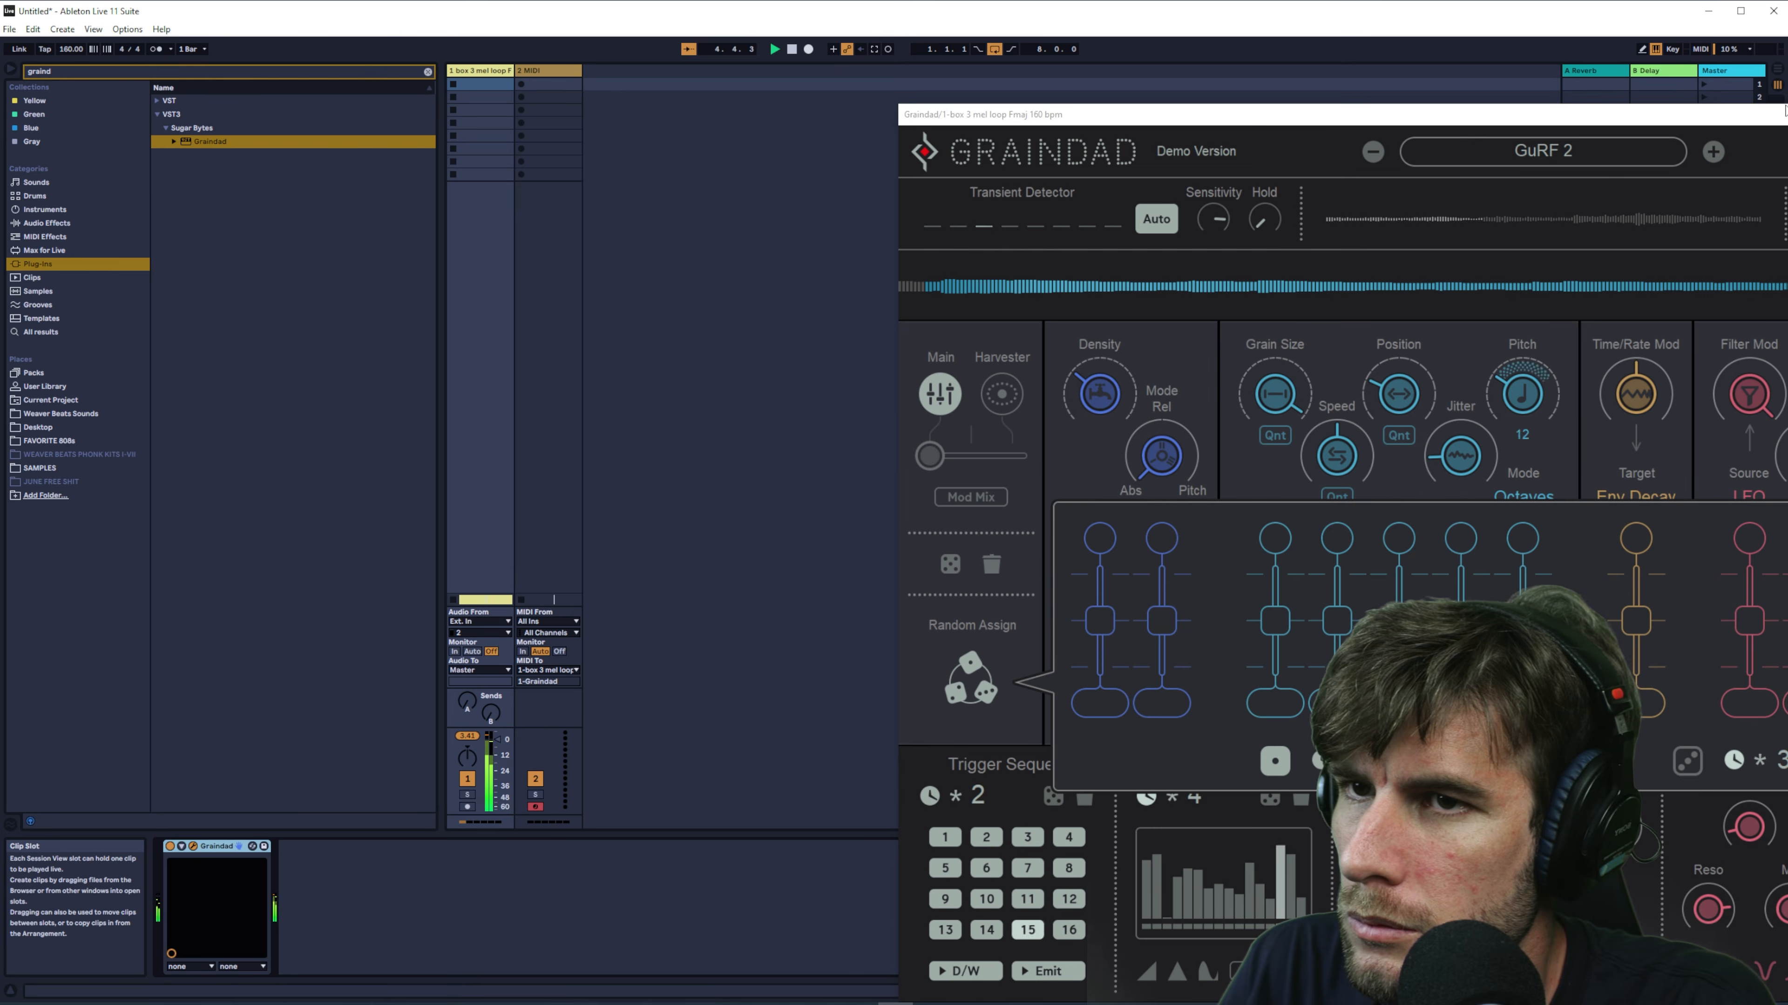
pyautogui.moveTo(1781, 113); pyautogui.dragTo(1295, 56)
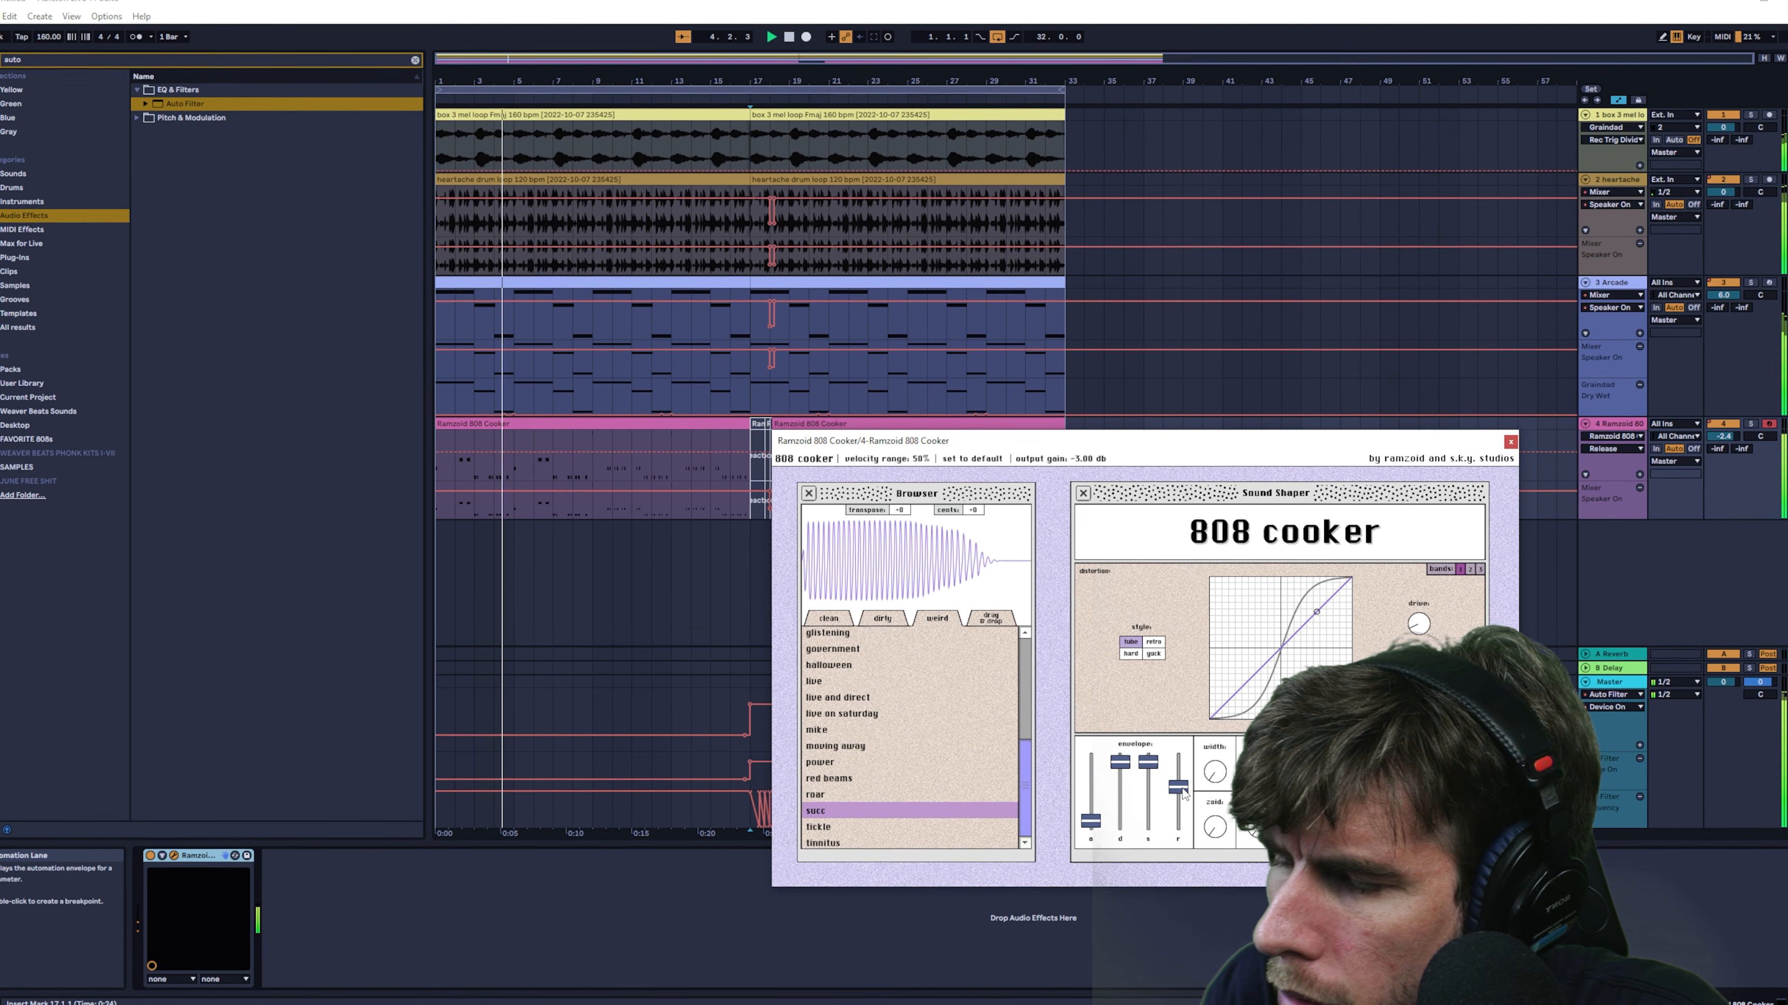
# - Adjust the release slider of the 808 Cooker's envelope, select its track and close the plug-in window
pyautogui.moveTo(1182, 788); pyautogui.dragTo(1180, 788)
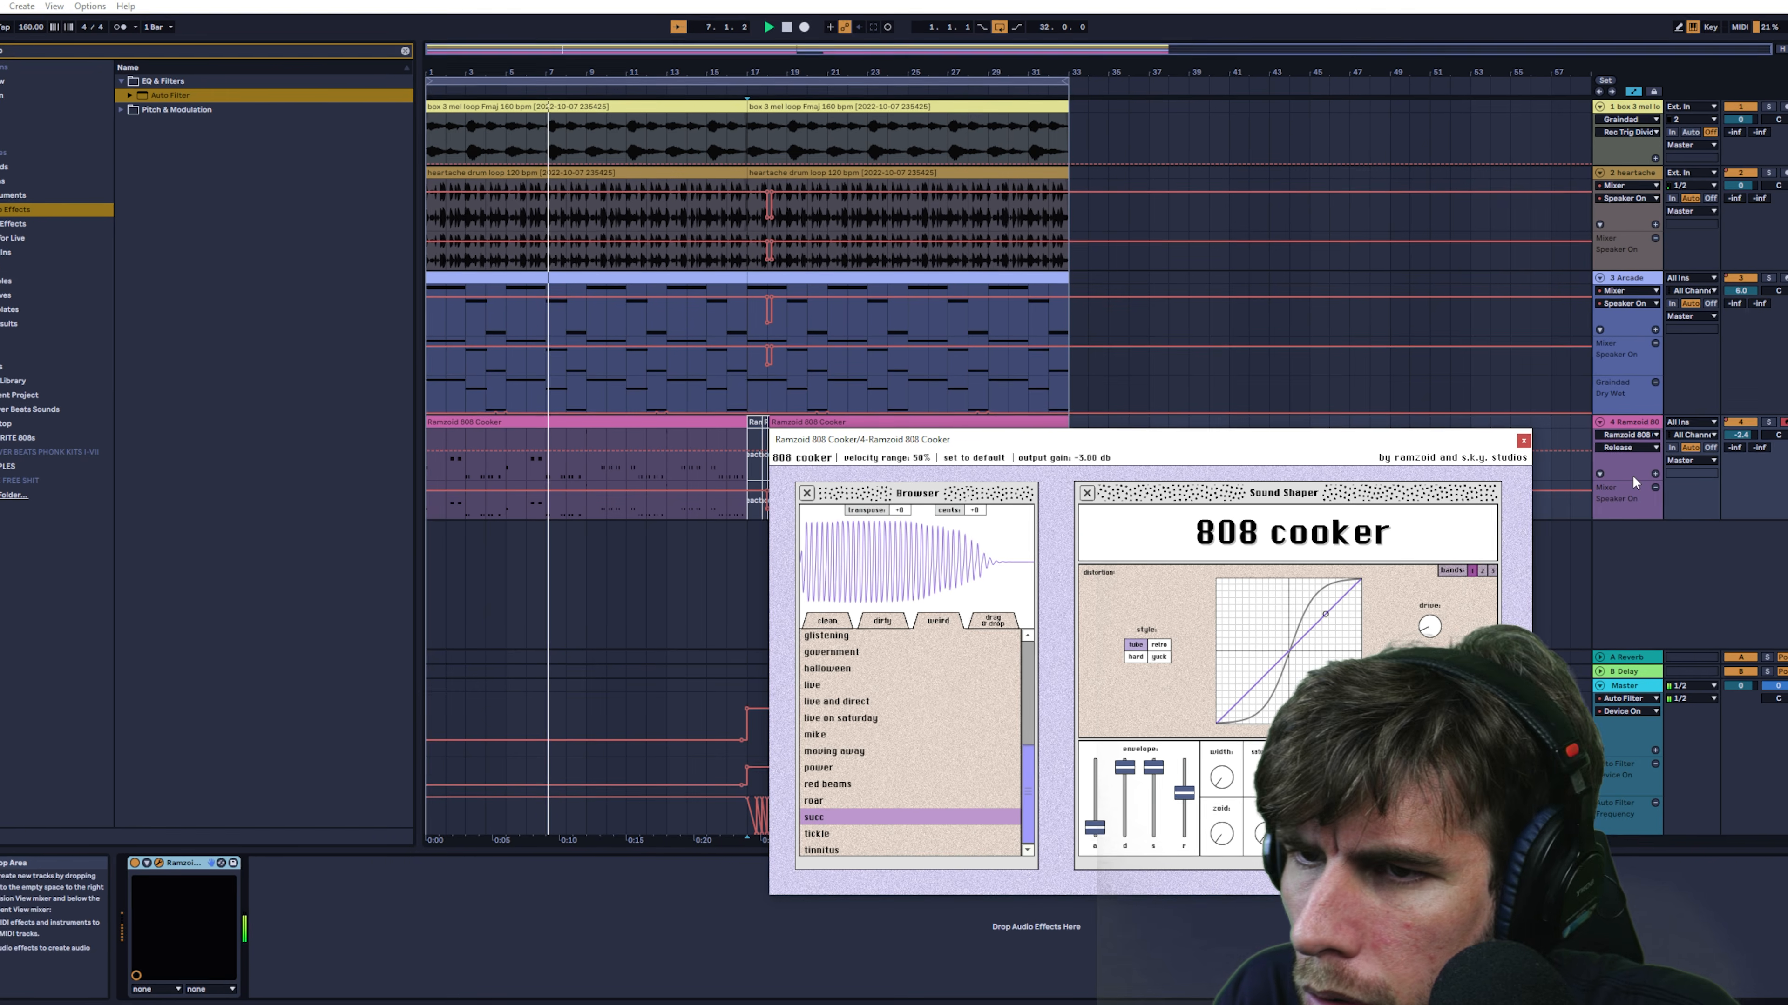
pyautogui.click(1641, 421)
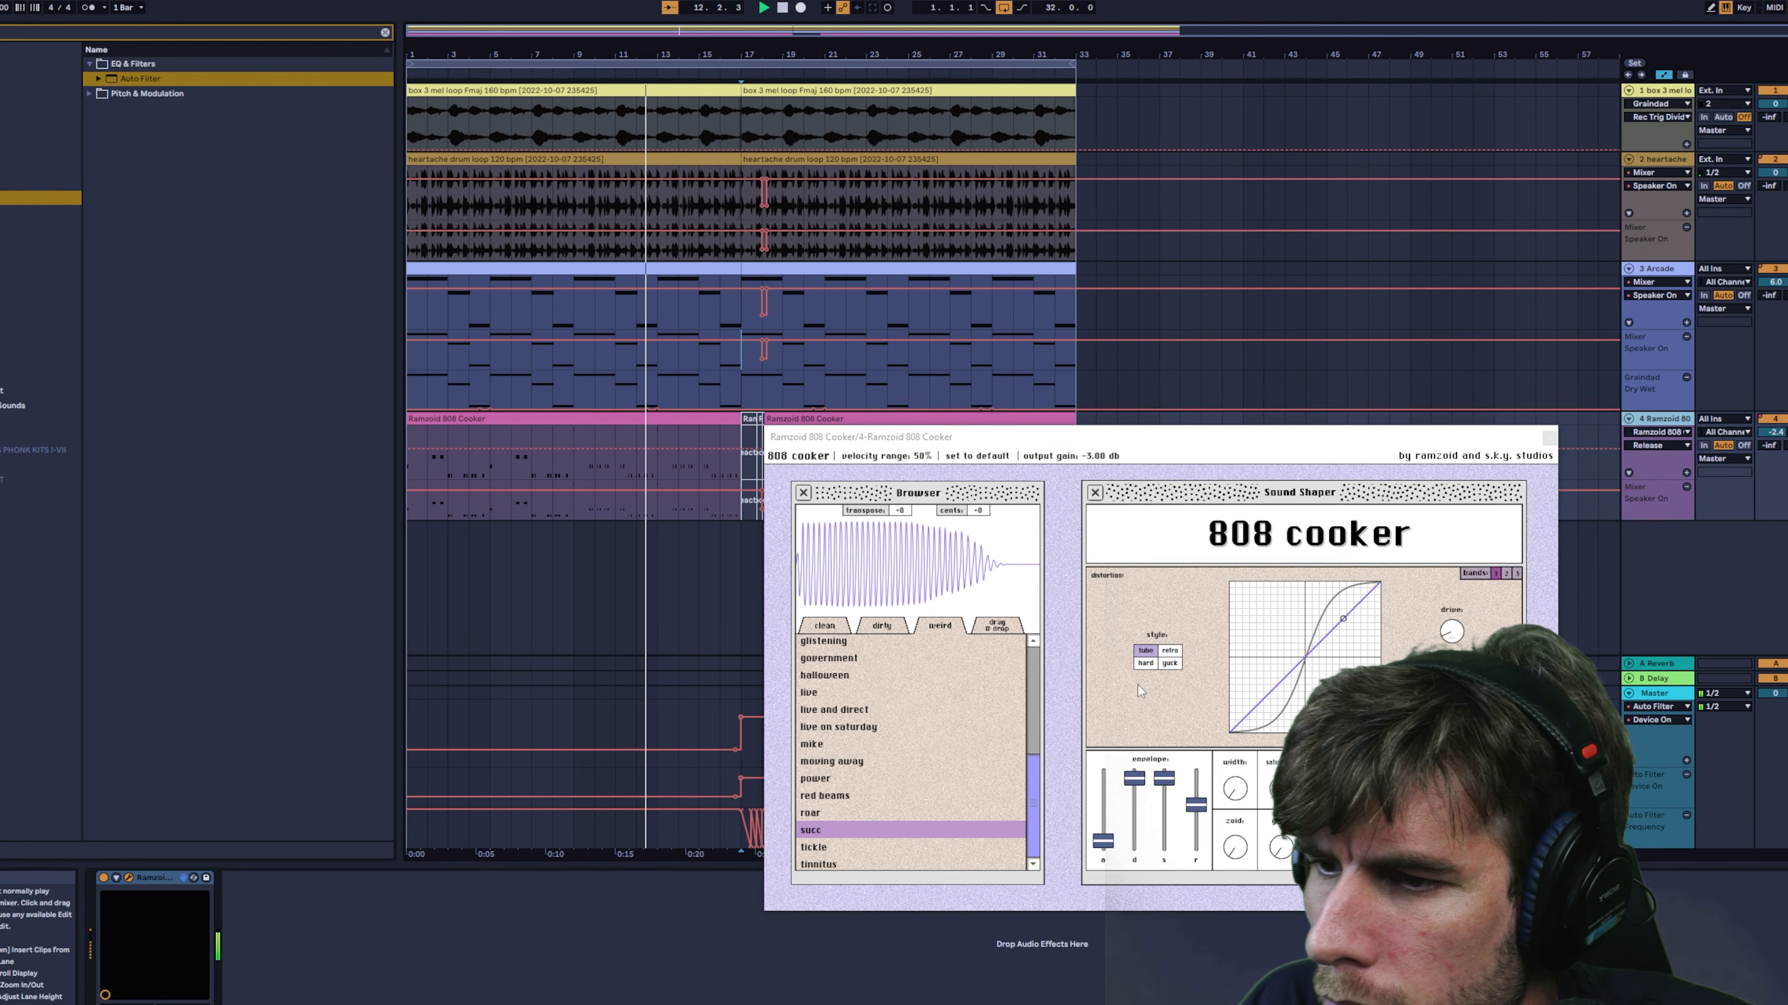
pyautogui.click(1549, 438)
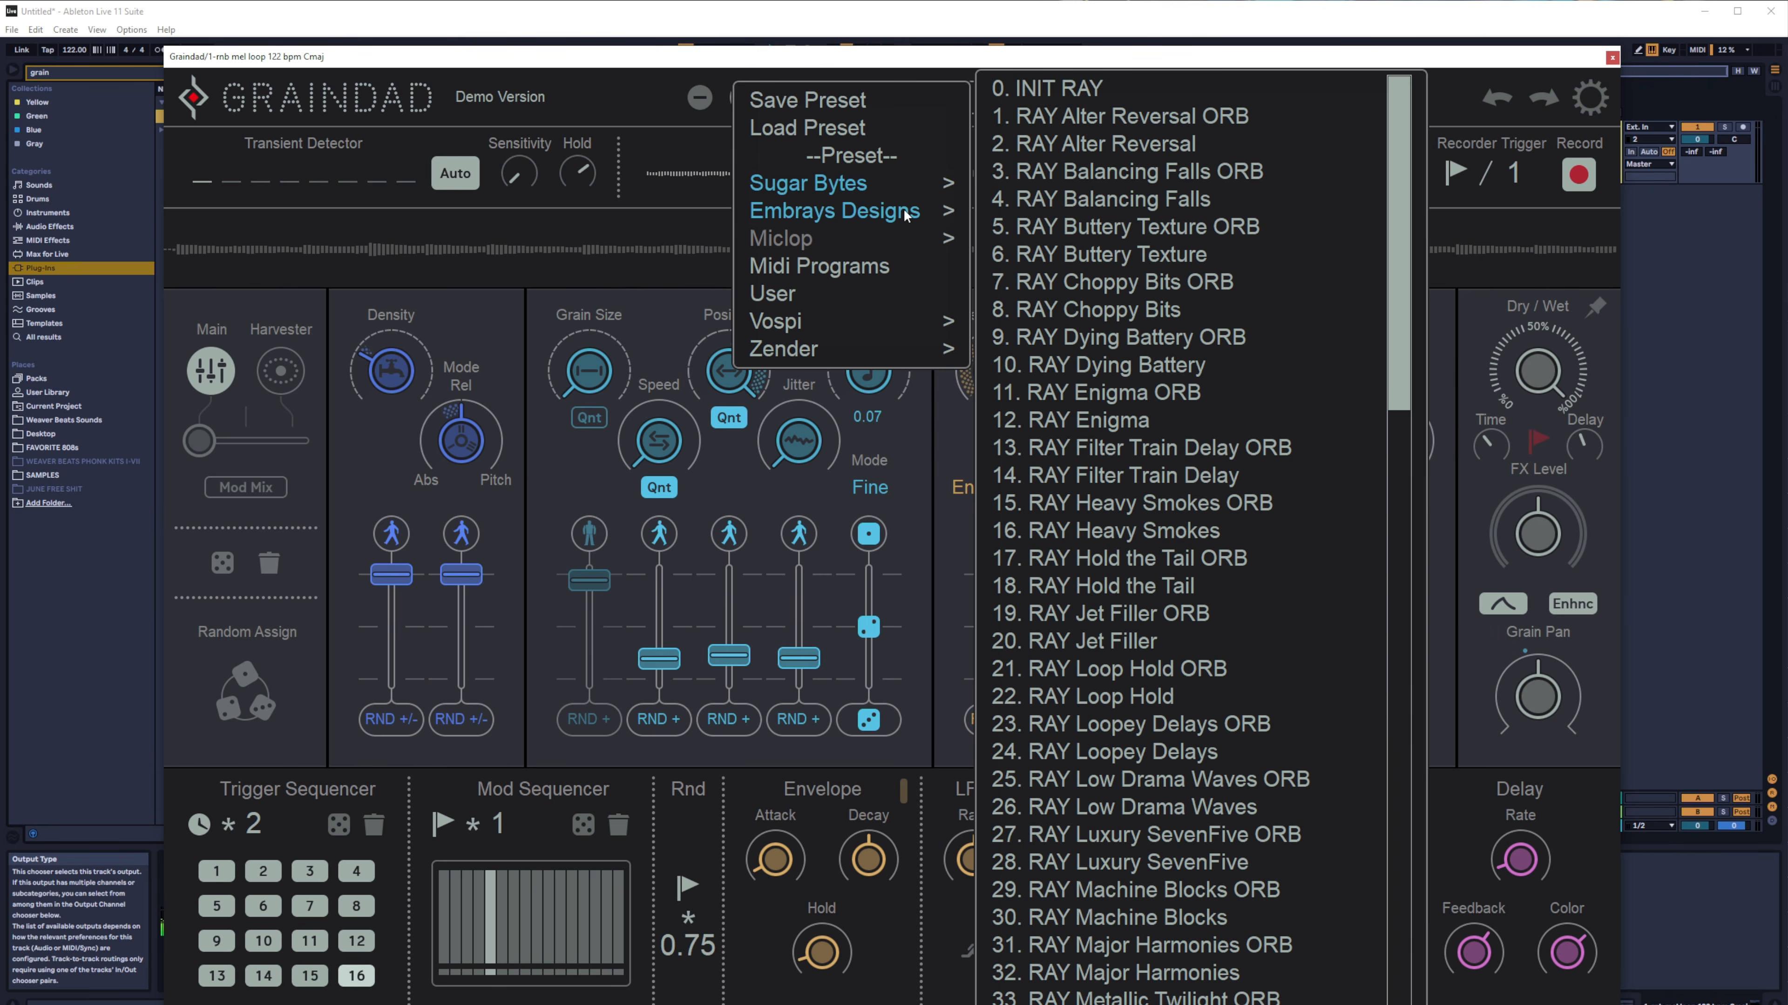
pyautogui.moveTo(915, 239)
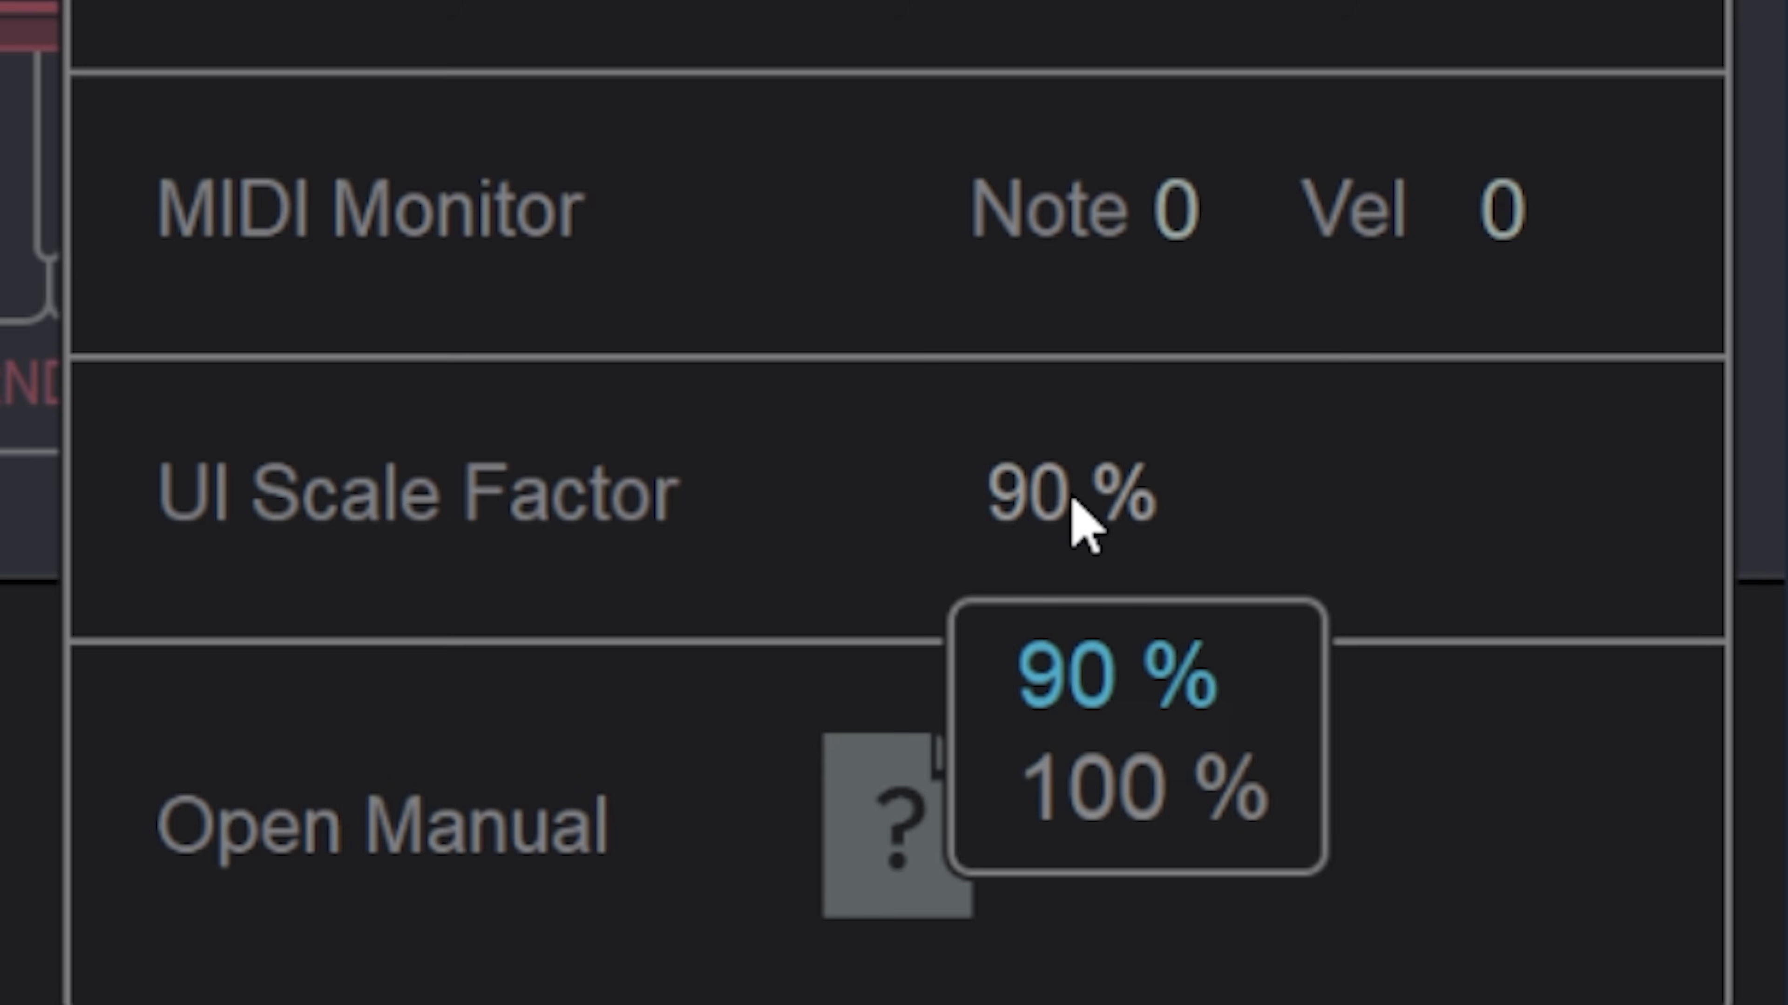
pyautogui.click(1105, 790)
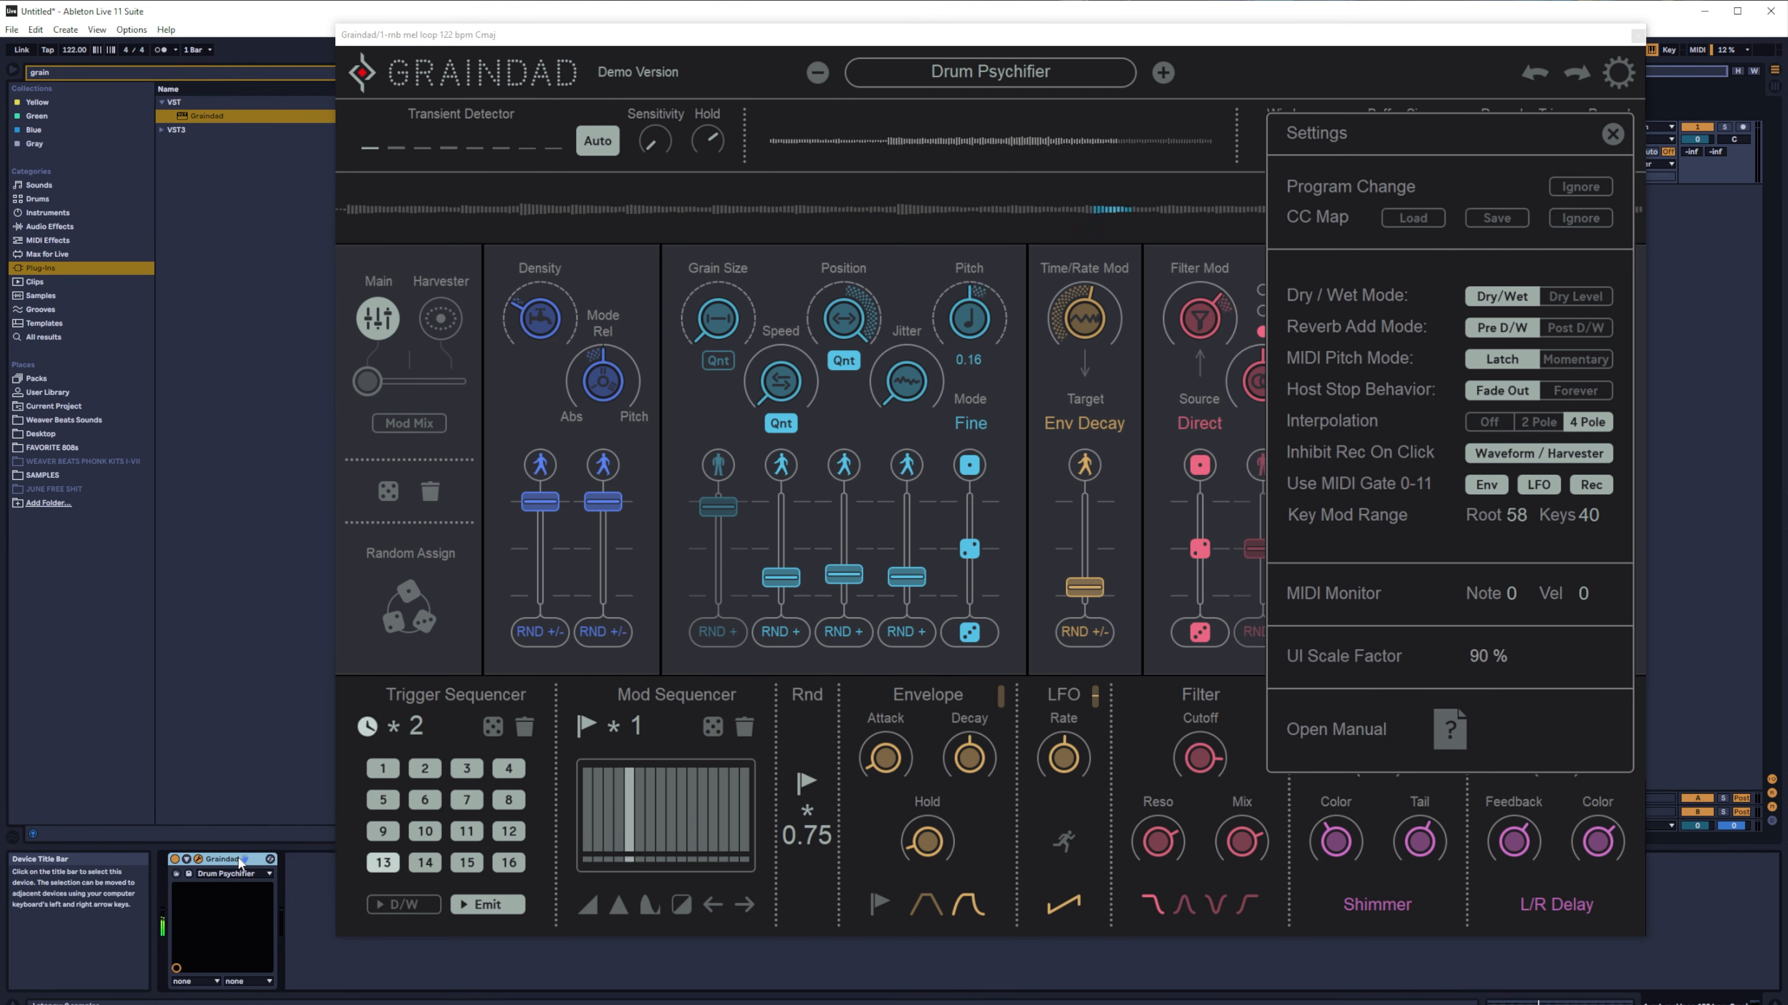
pyautogui.rightClick(413, 790)
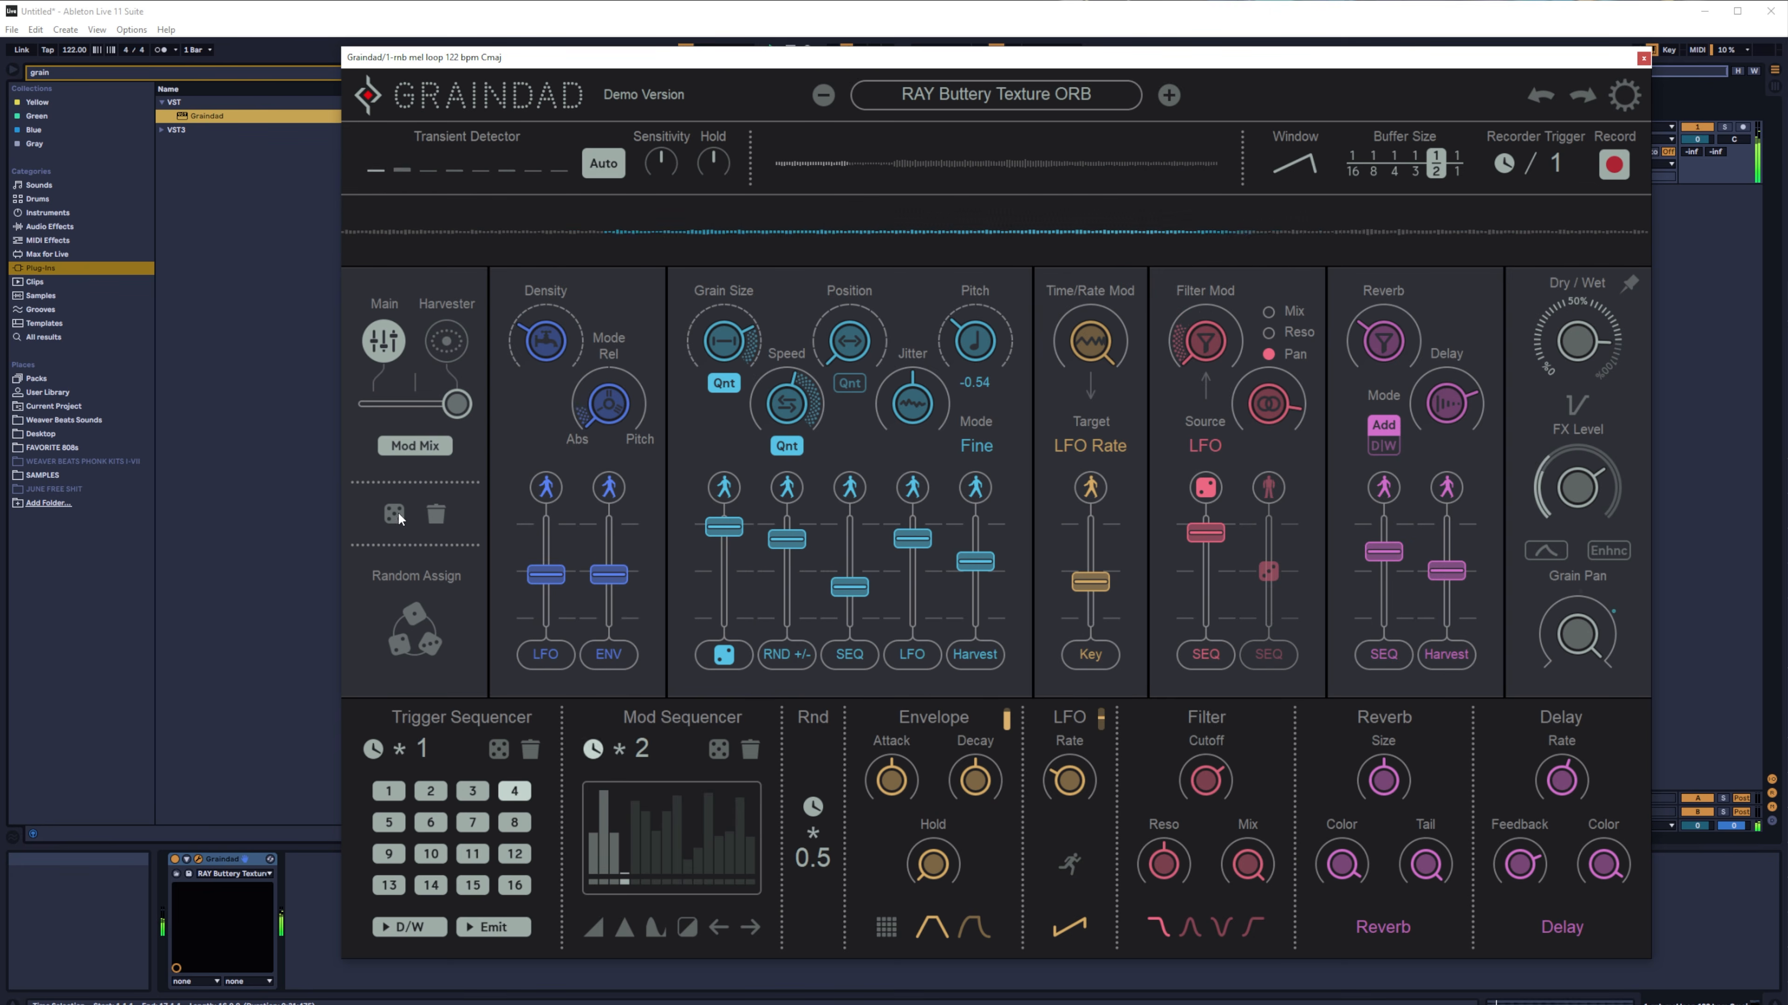
# - Randomize the modulation assignments several times and put the first die on the Speed modulation amount in Random Assign
pyautogui.click(413, 629)
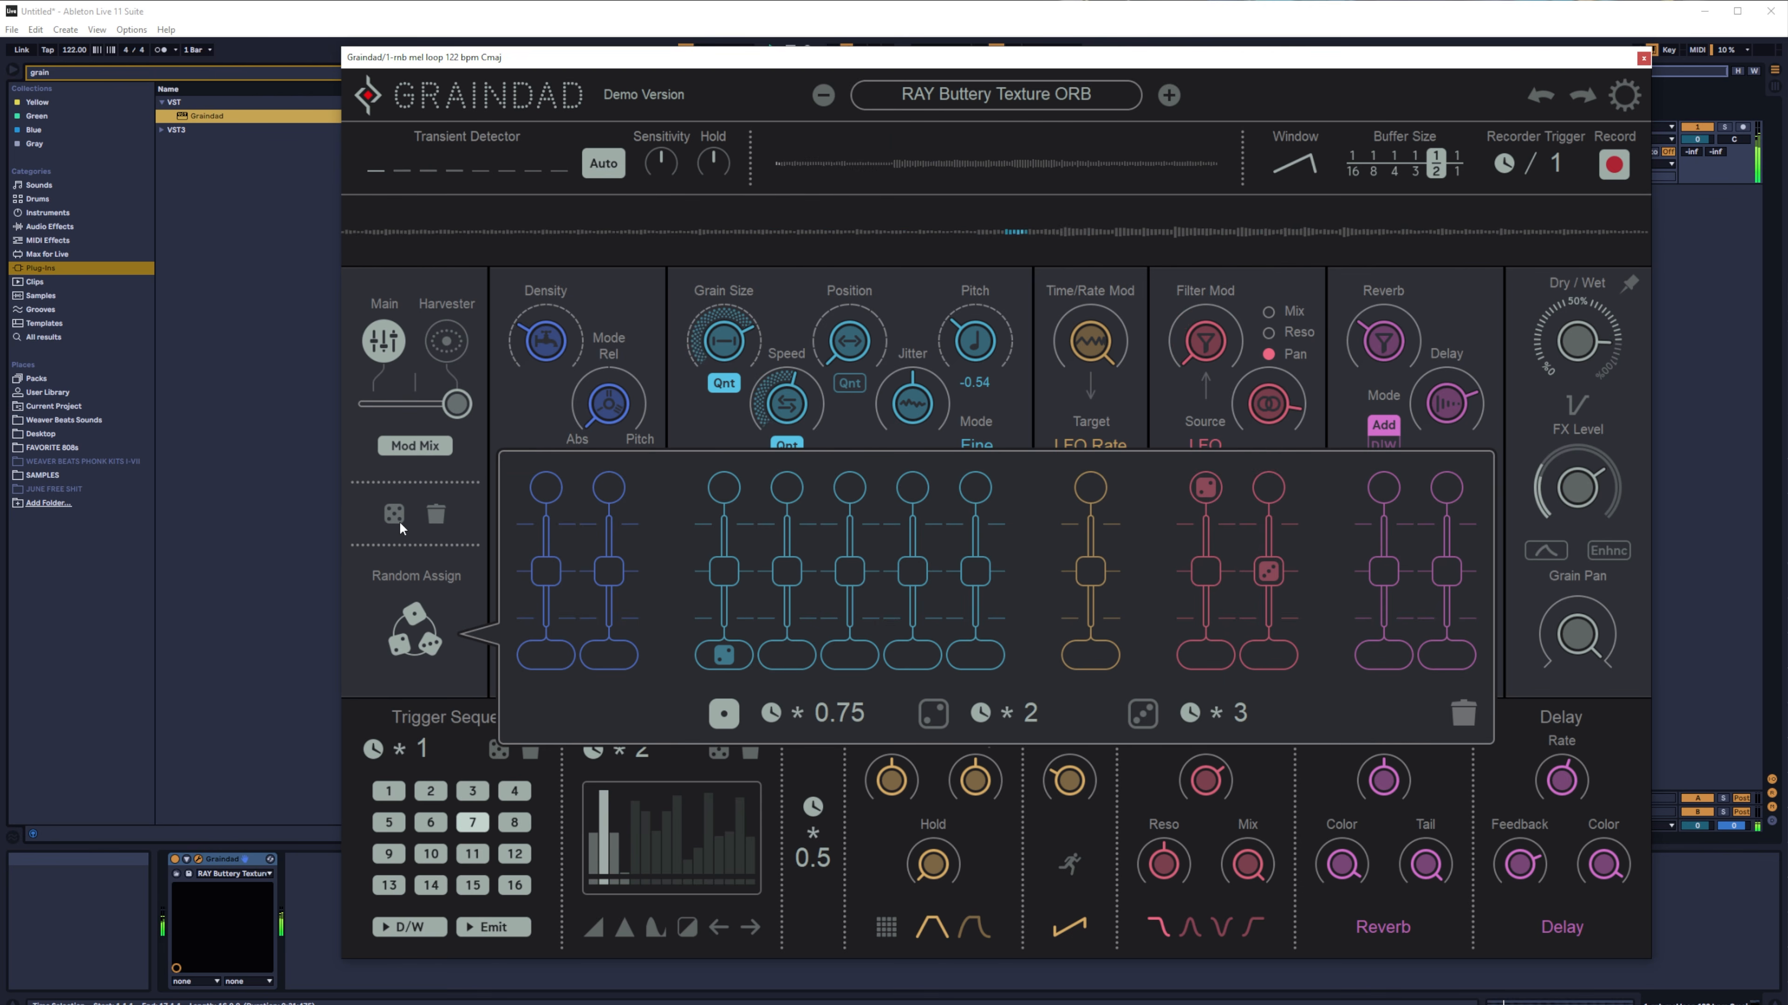
pyautogui.click(400, 522)
pyautogui.click(401, 521)
pyautogui.click(422, 645)
pyautogui.click(422, 644)
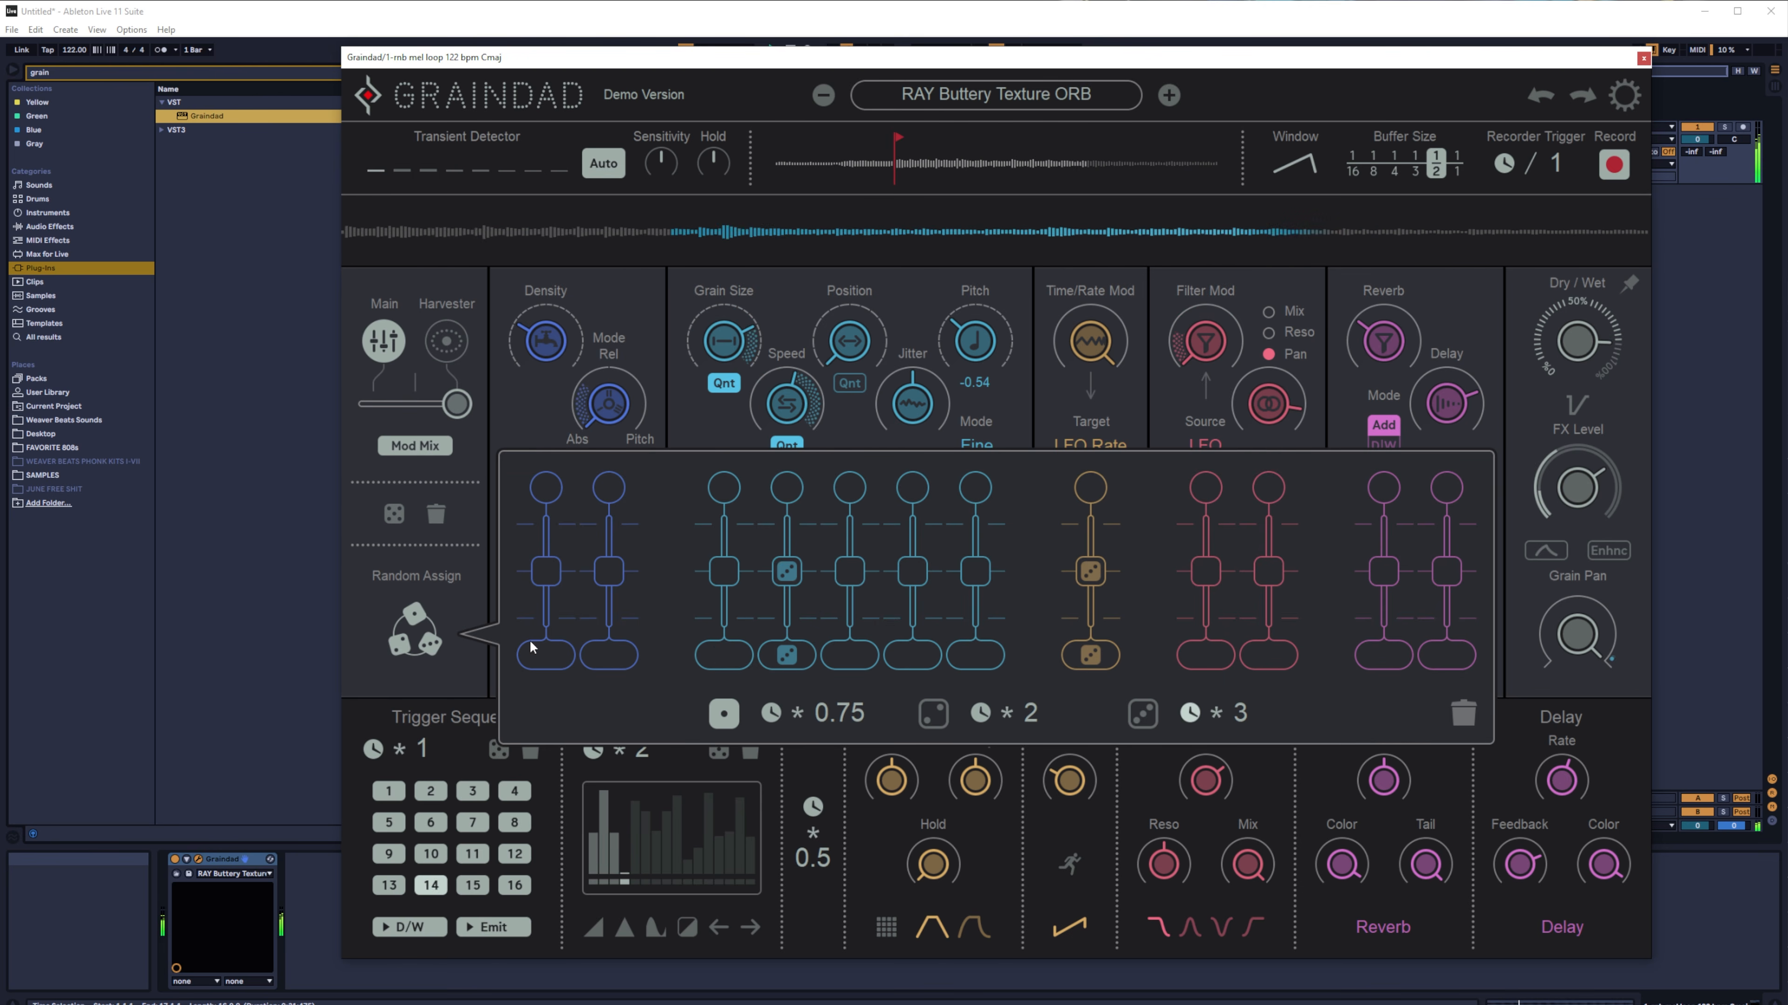
pyautogui.click(783, 574)
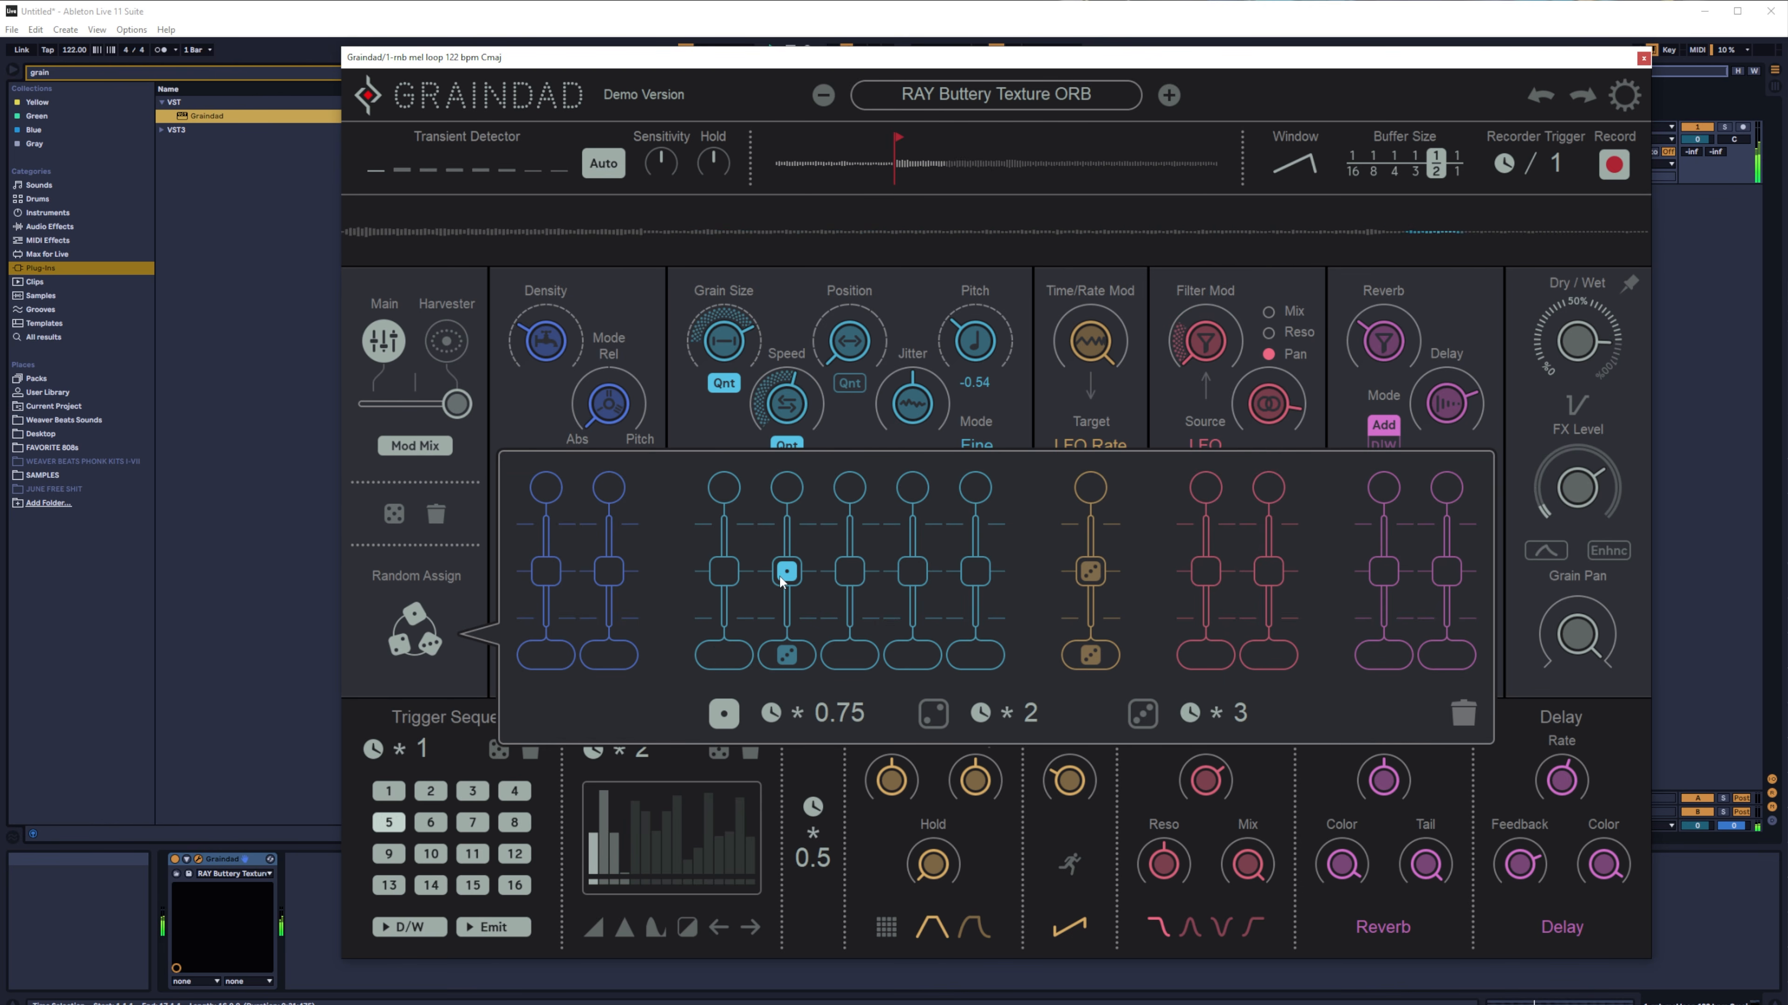
pyautogui.click(417, 629)
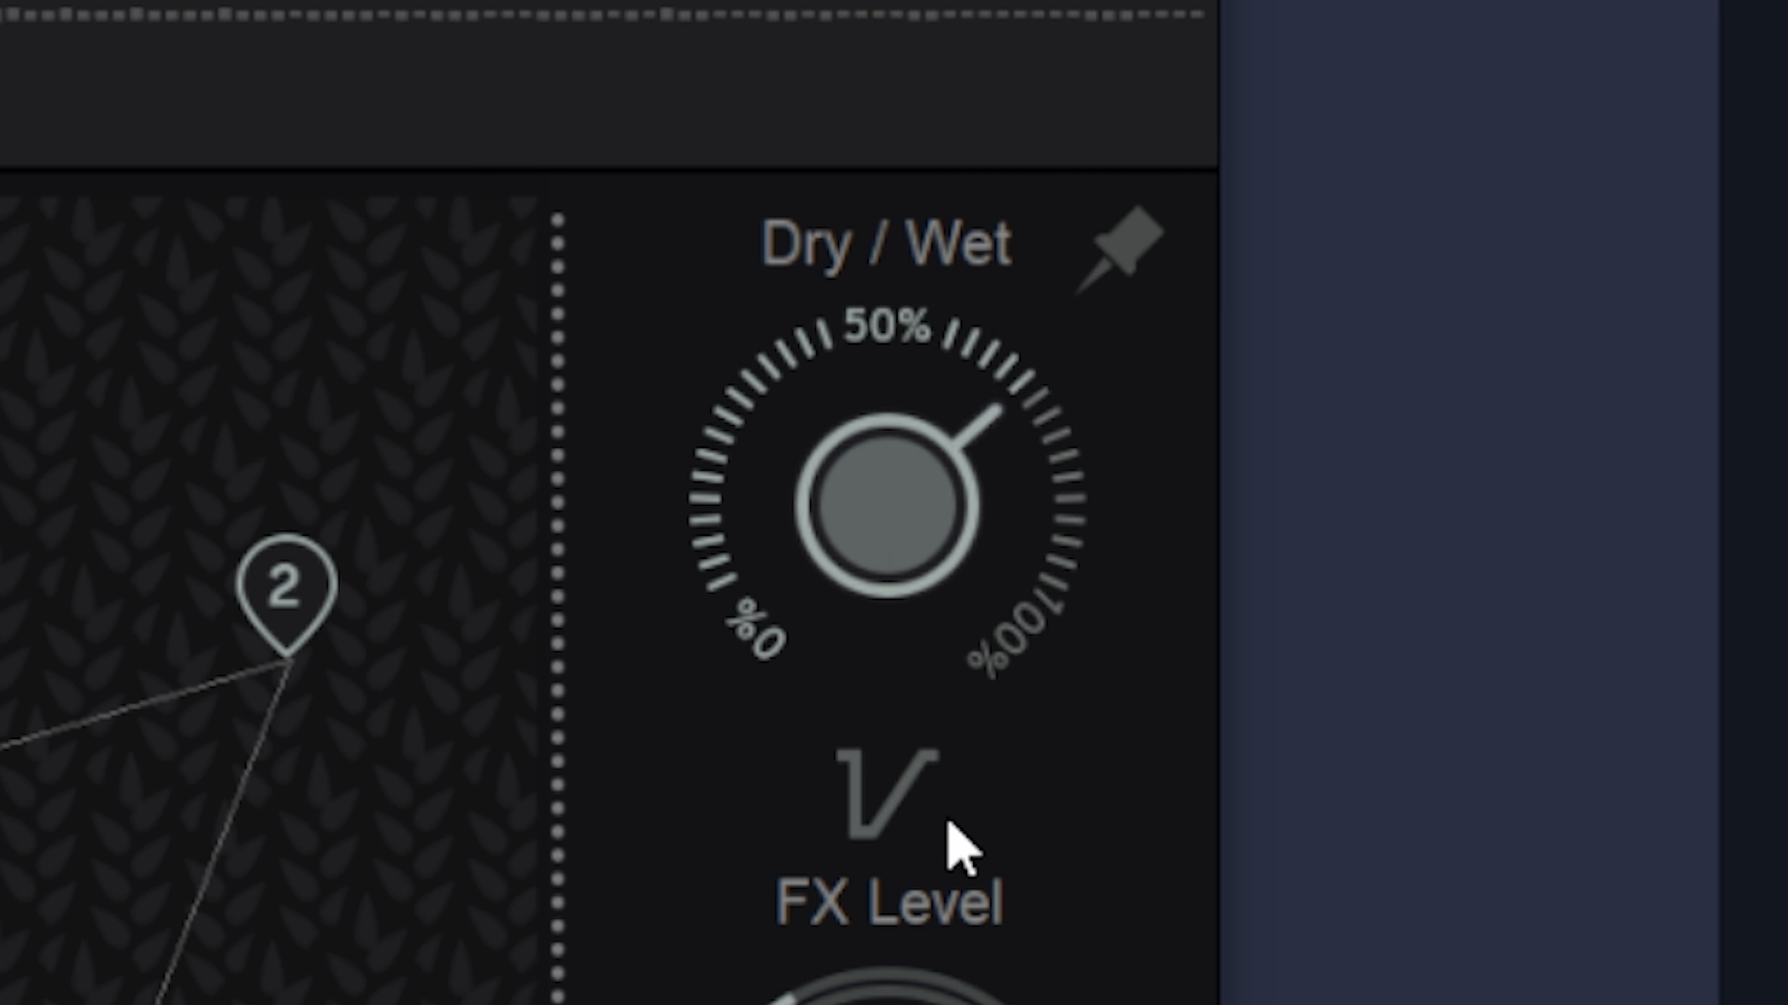
pyautogui.moveTo(914, 507); pyautogui.dragTo(1041, 388)
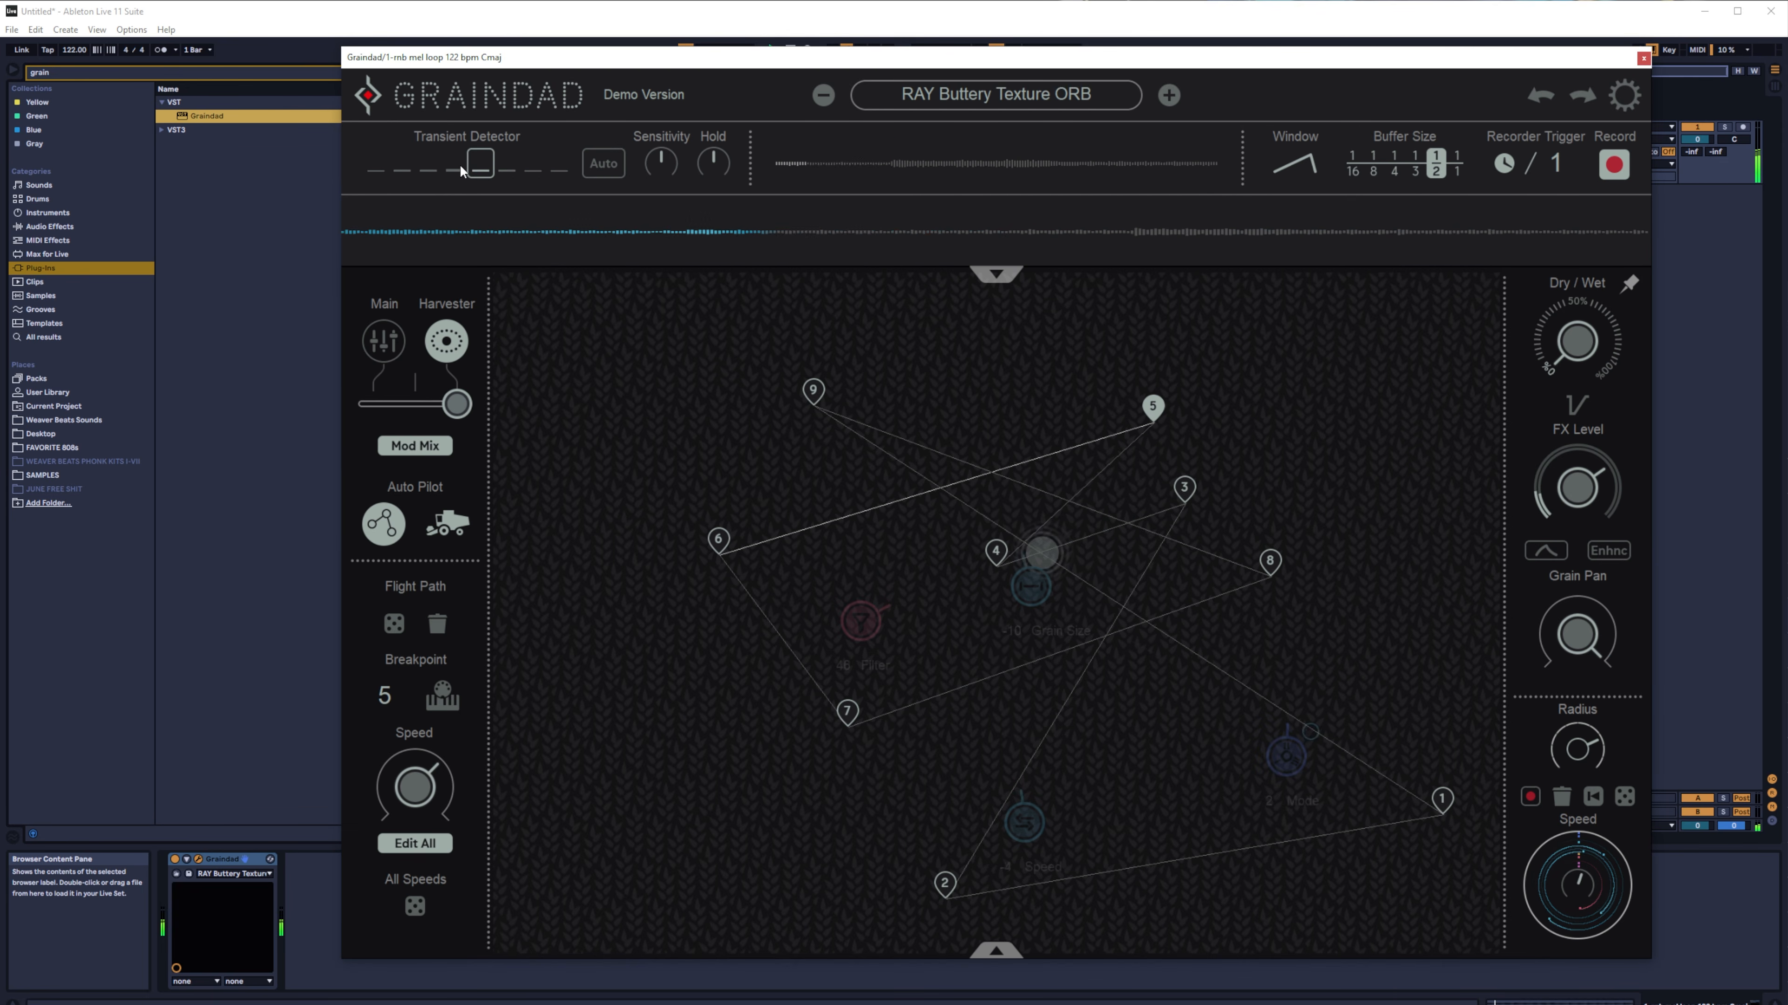
# - Switch the Transient Detector to its third band and raise the Sensitivity
pyautogui.click(436, 163)
pyautogui.moveTo(669, 158); pyautogui.dragTo(719, 83)
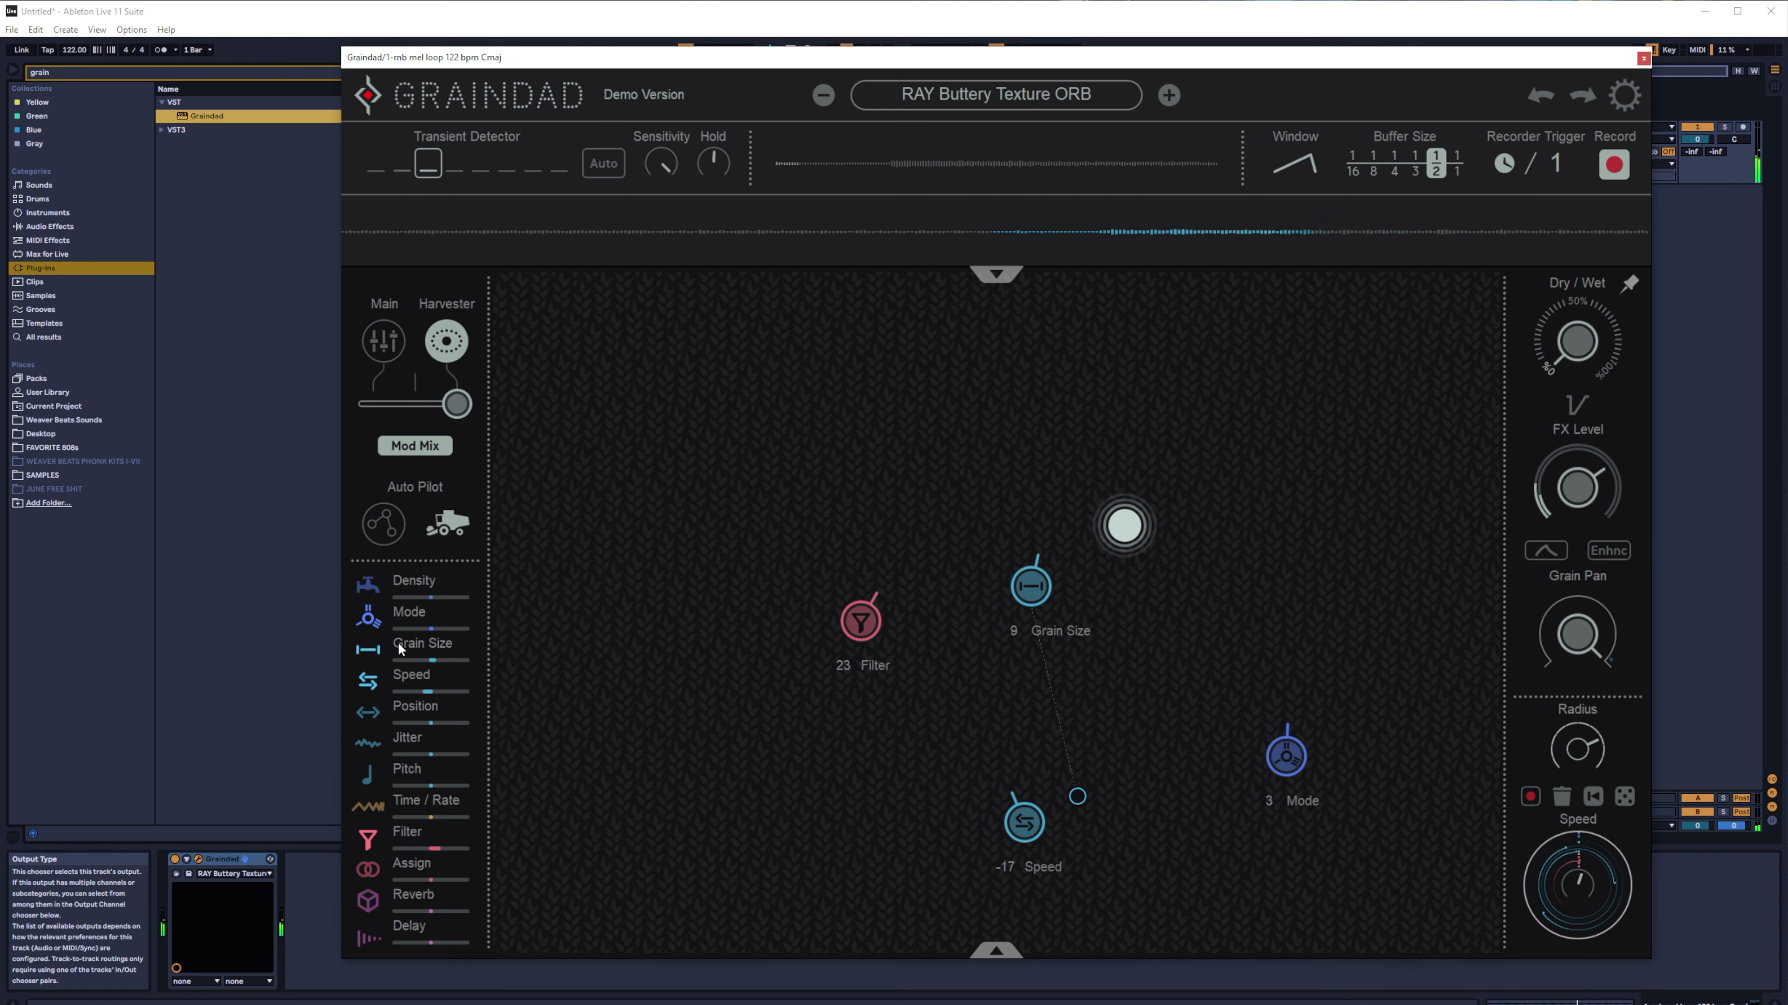
# - Shift the Grain Size target slightly down and to the left in the Harvester field
pyautogui.rightClick(373, 654)
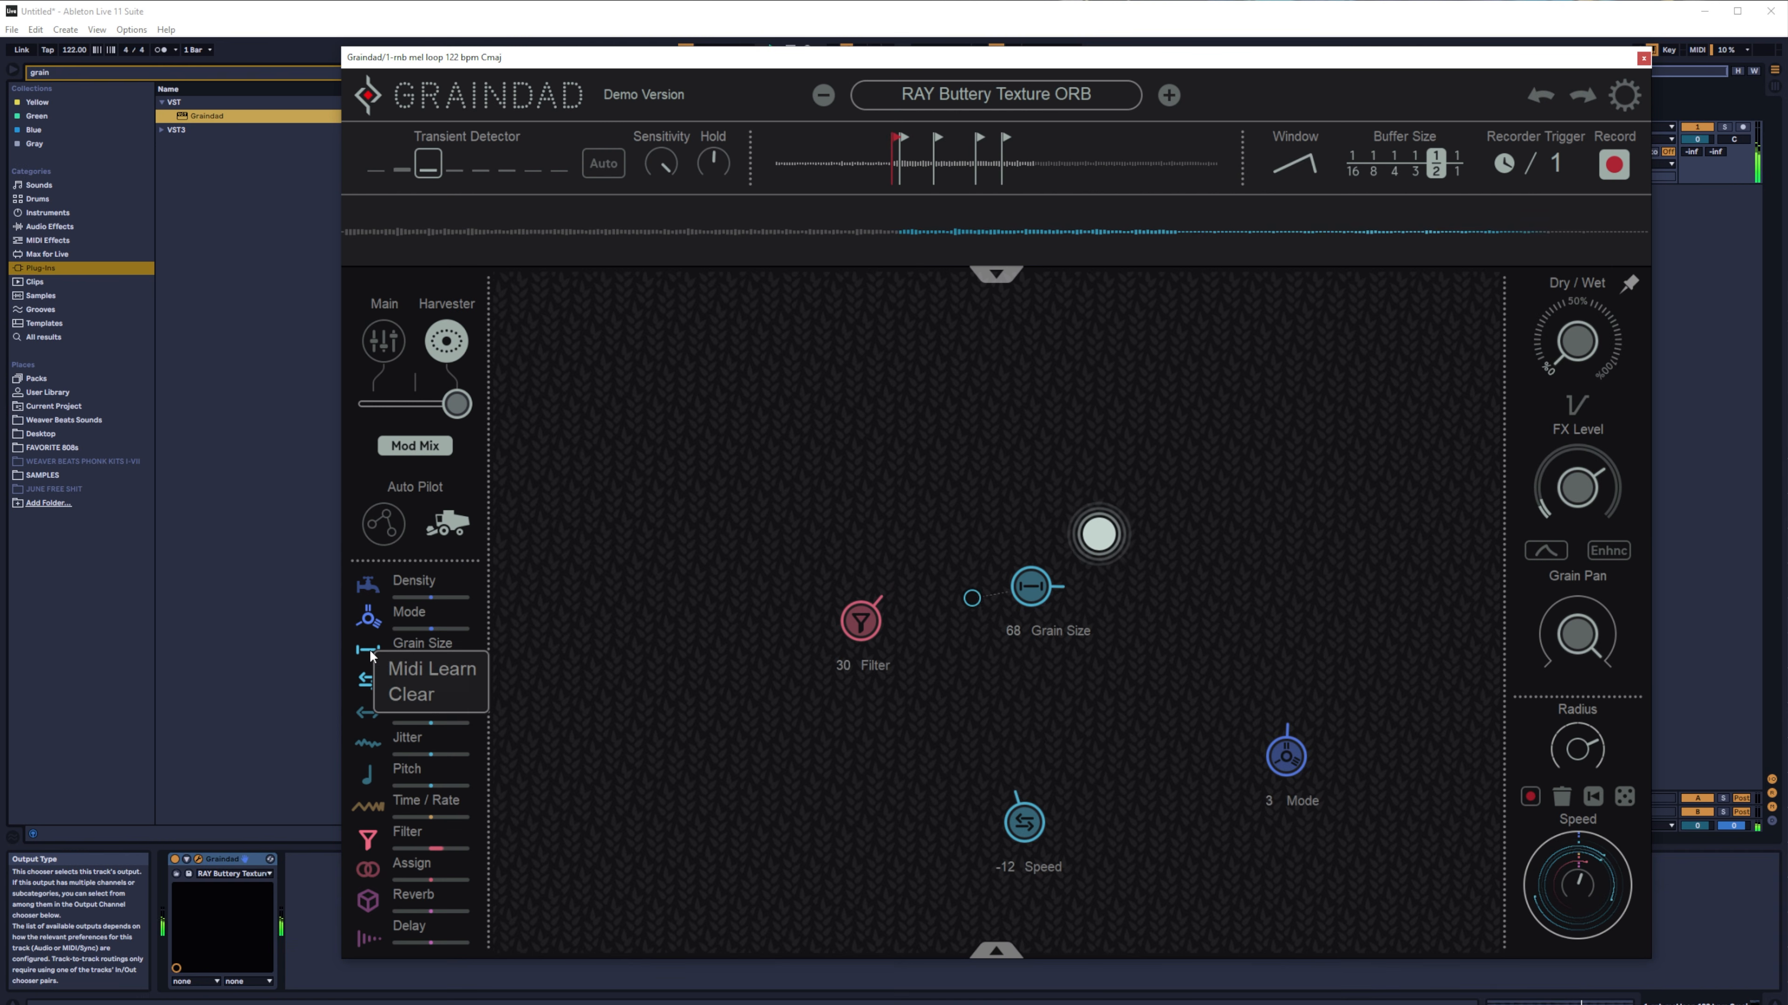
pyautogui.click(371, 652)
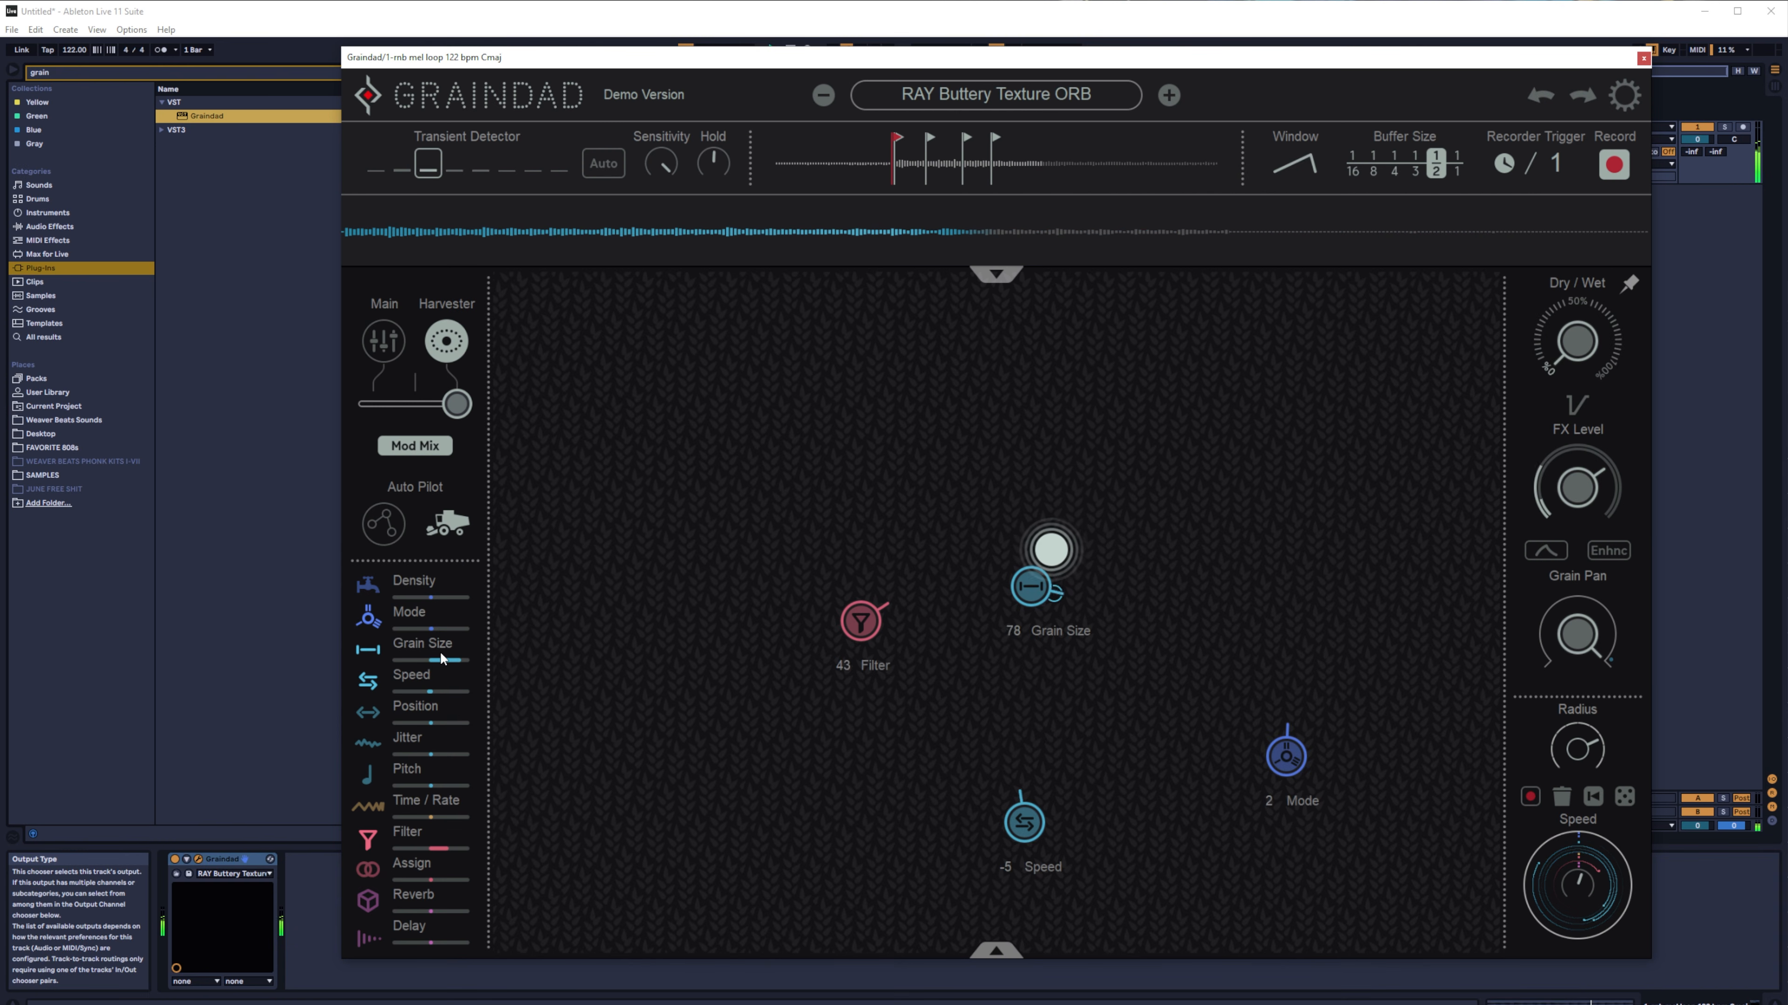
pyautogui.moveTo(1032, 587); pyautogui.dragTo(1018, 601)
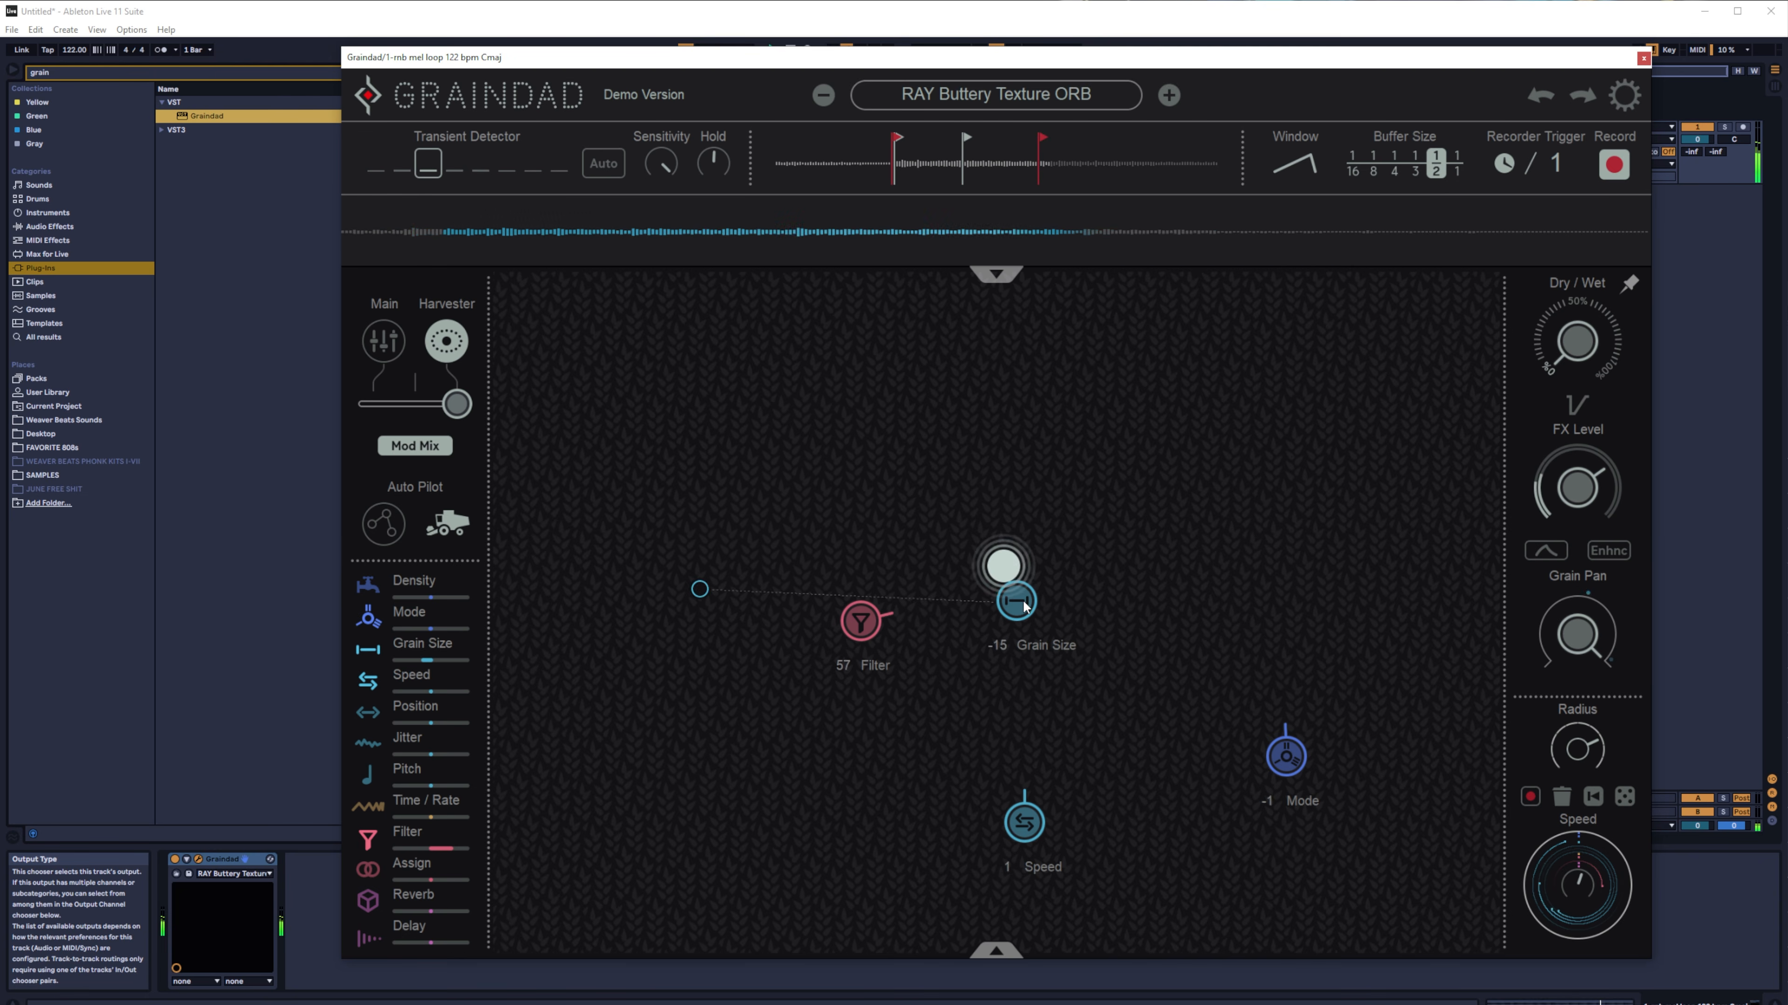